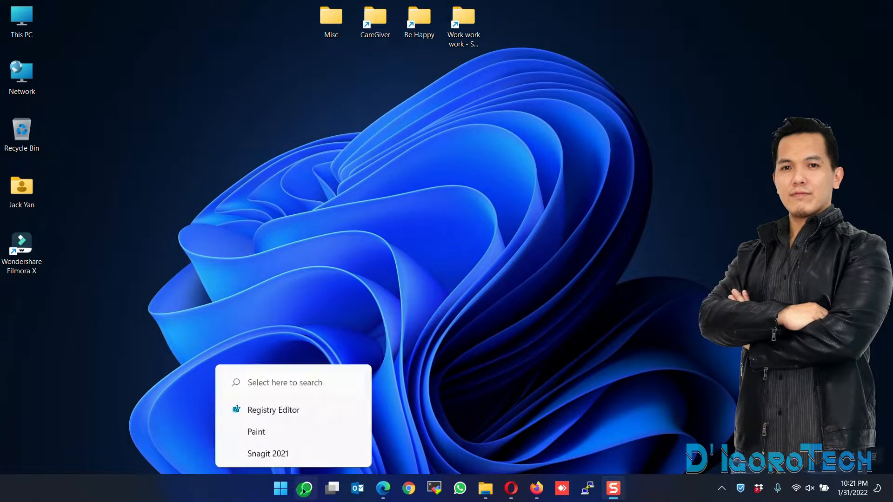
Step: Launch Registry Editor and browse to HKCU\Software\BugSplat\wondershare_filmora_x_win's 10.7.13.2 key
{"action": "left_click", "coordinate": [305, 488]}
{"action": "type", "text": "reg"}
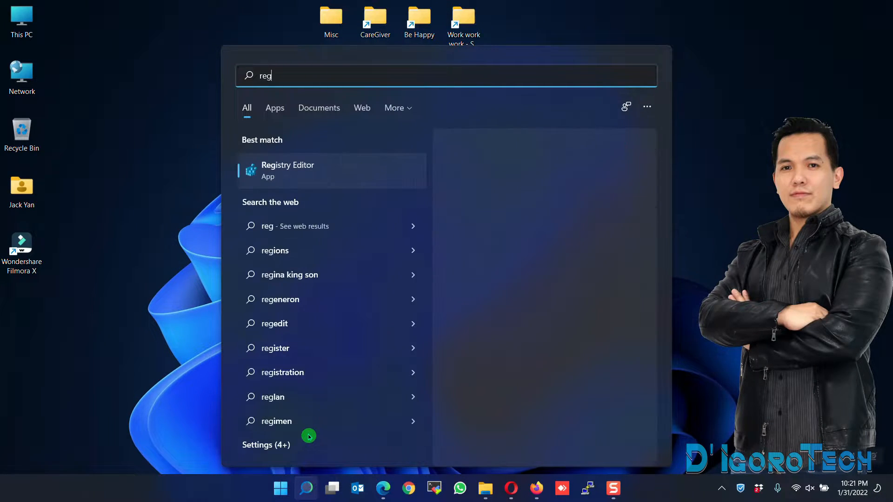
{"action": "type", "text": "edit"}
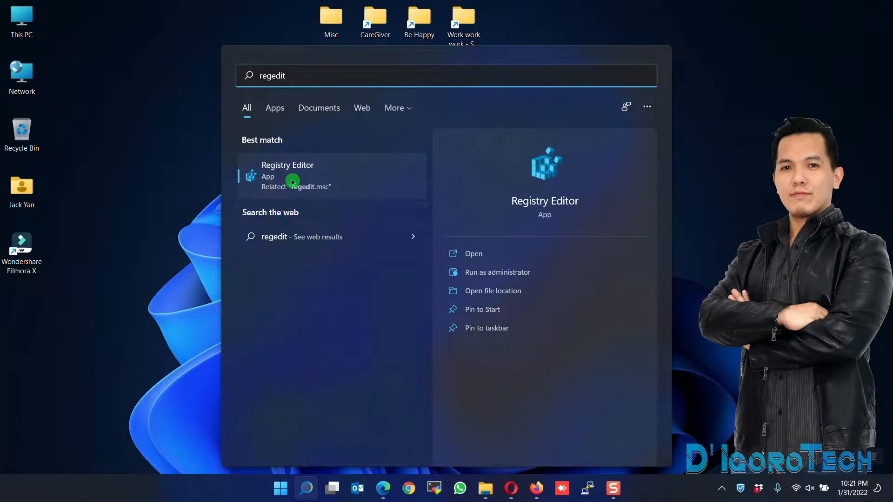
{"action": "left_click", "coordinate": [288, 179]}
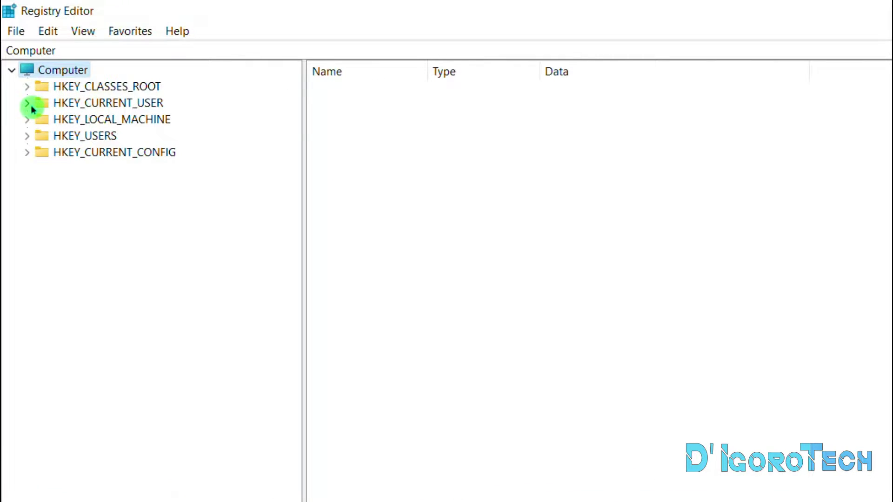
{"action": "left_click", "coordinate": [28, 104]}
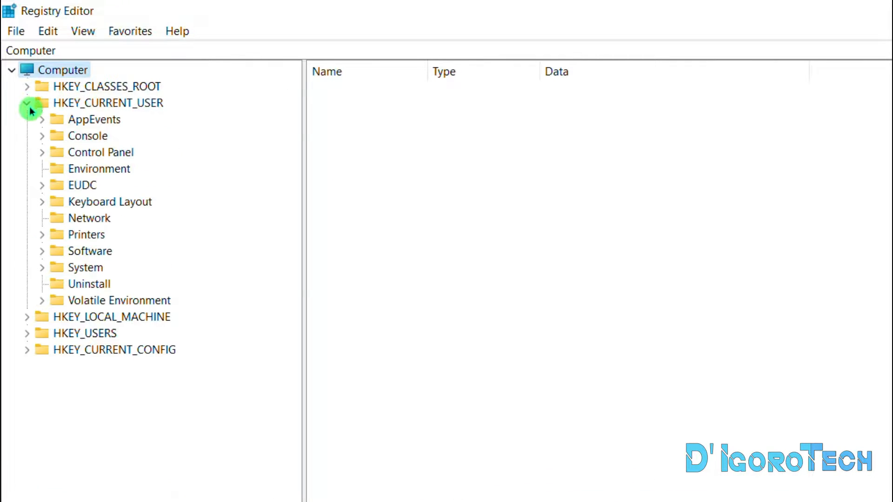
{"action": "left_click", "coordinate": [42, 251]}
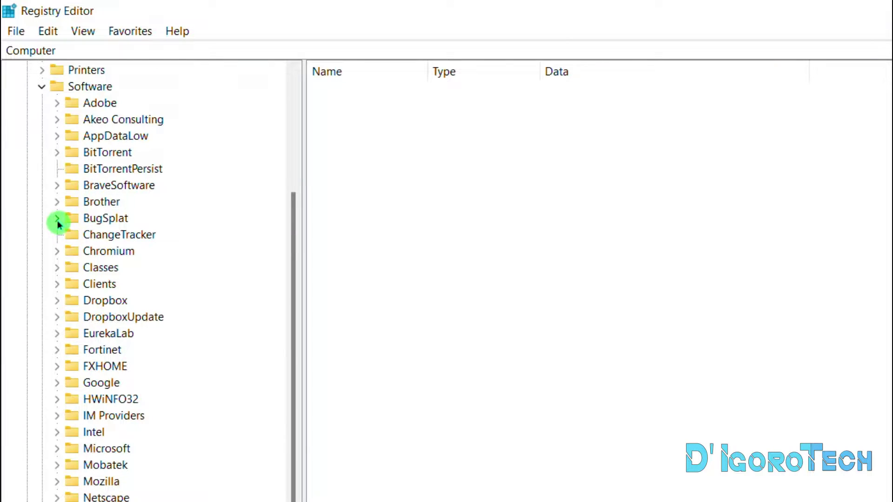
{"action": "left_click", "coordinate": [57, 221]}
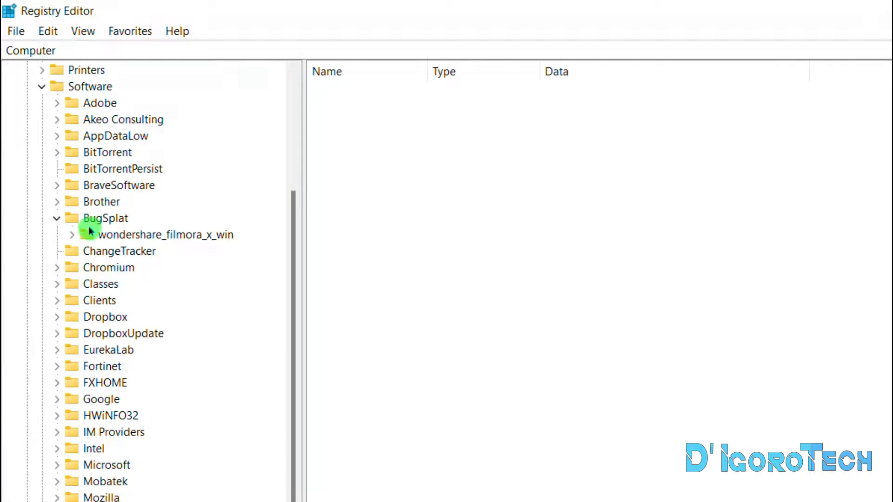
{"action": "left_click", "coordinate": [73, 235]}
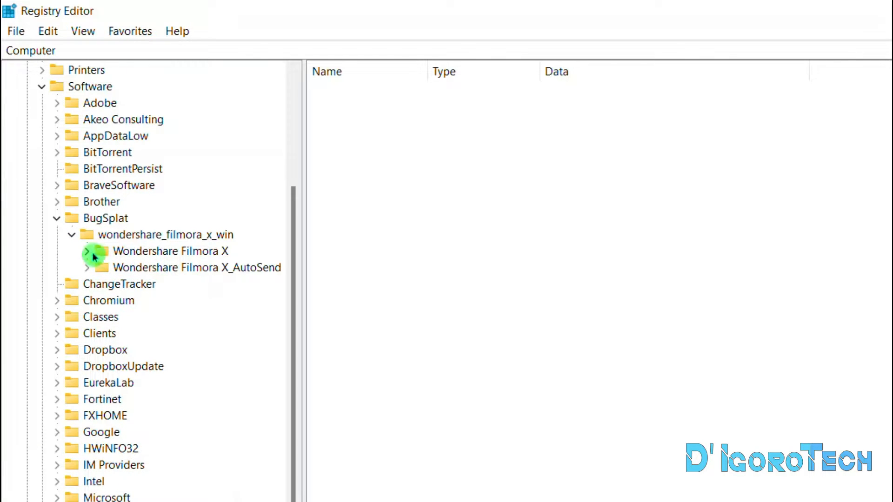
{"action": "left_click", "coordinate": [88, 252]}
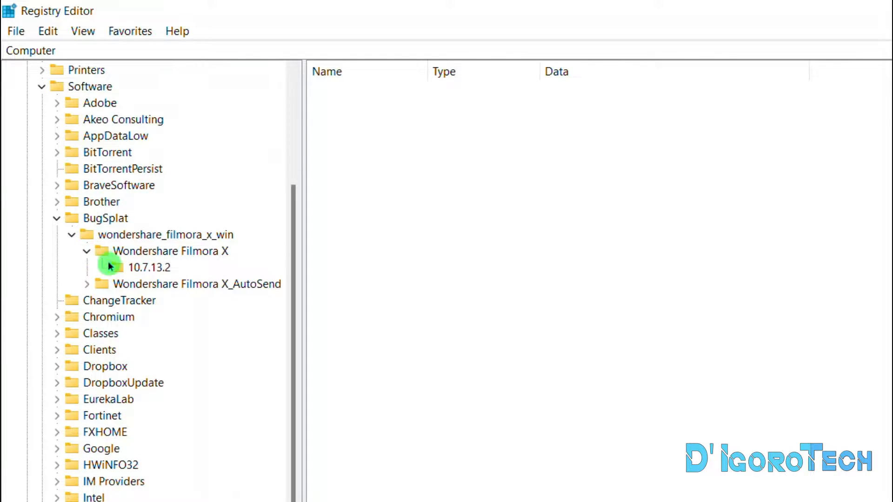
{"action": "left_click", "coordinate": [148, 267]}
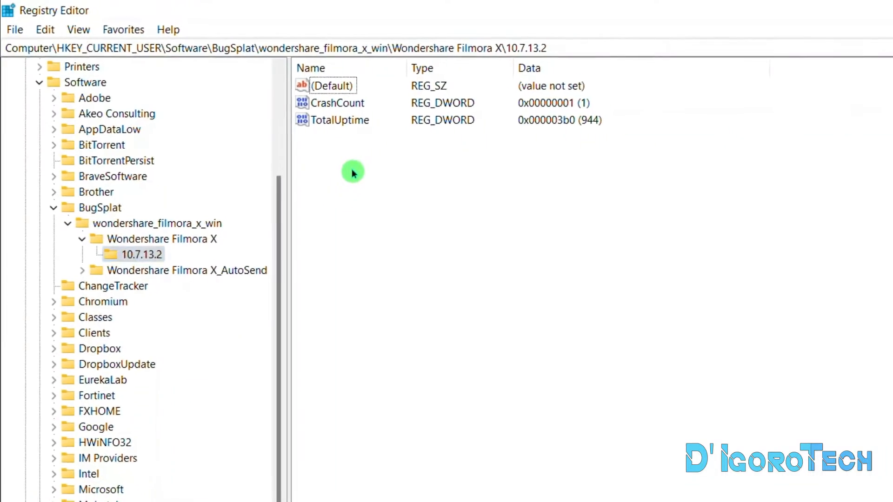
Step: Delete the CrashCount and TotalUptime values from the 10.7.13.2 key
{"action": "left_click_drag", "start_coordinate": [362, 167], "coordinate": [373, 127]}
{"action": "left_click", "coordinate": [329, 99], "text": "ctrl"}
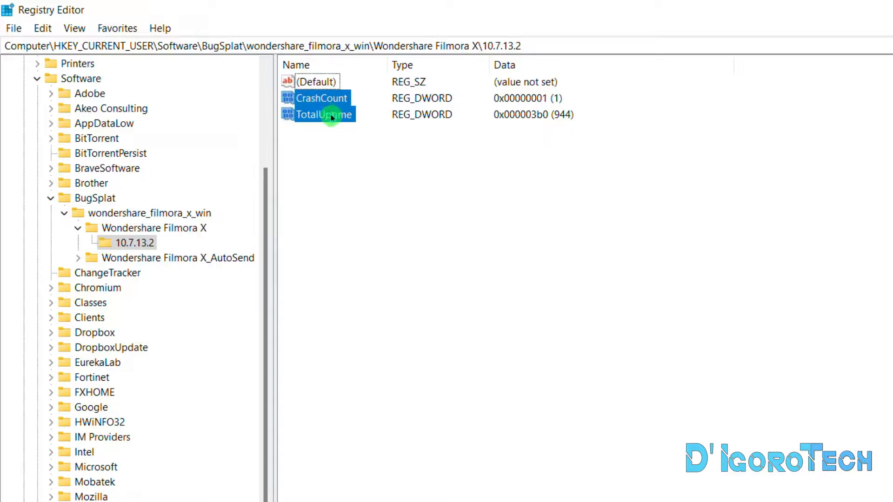
{"action": "right_click", "coordinate": [328, 106]}
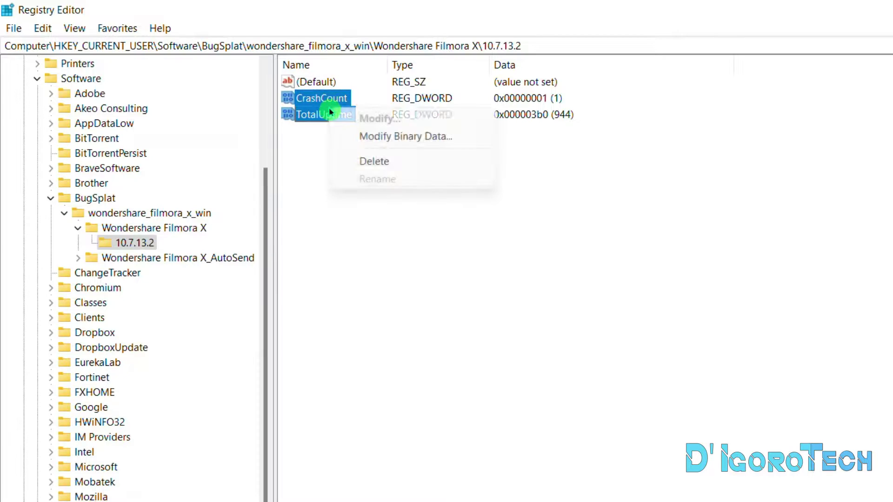
{"action": "left_click", "coordinate": [374, 161]}
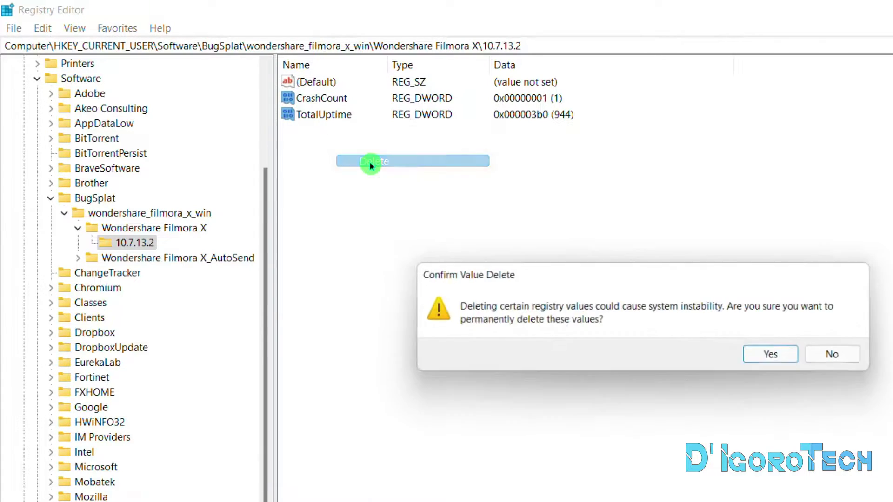
{"action": "left_click", "coordinate": [767, 356]}
Step: Delete the Wondershare Filmora X_AutoSend key
{"action": "double_click", "coordinate": [135, 255]}
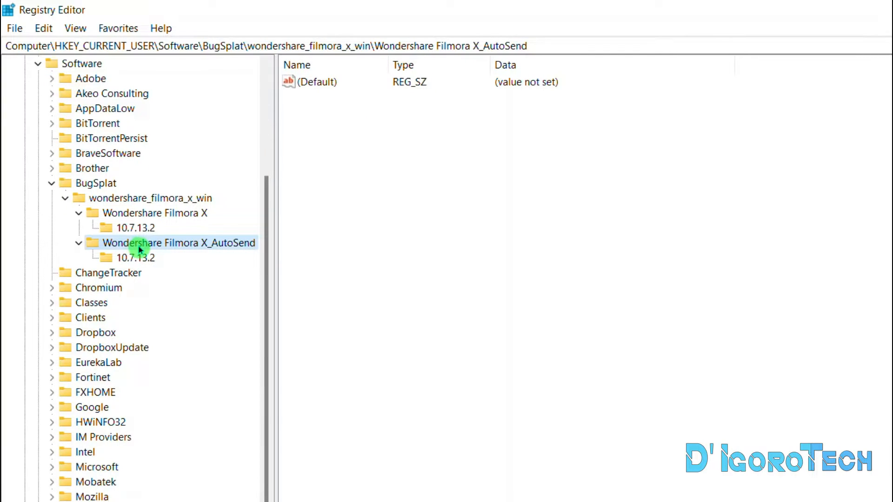
{"action": "right_click", "coordinate": [140, 249]}
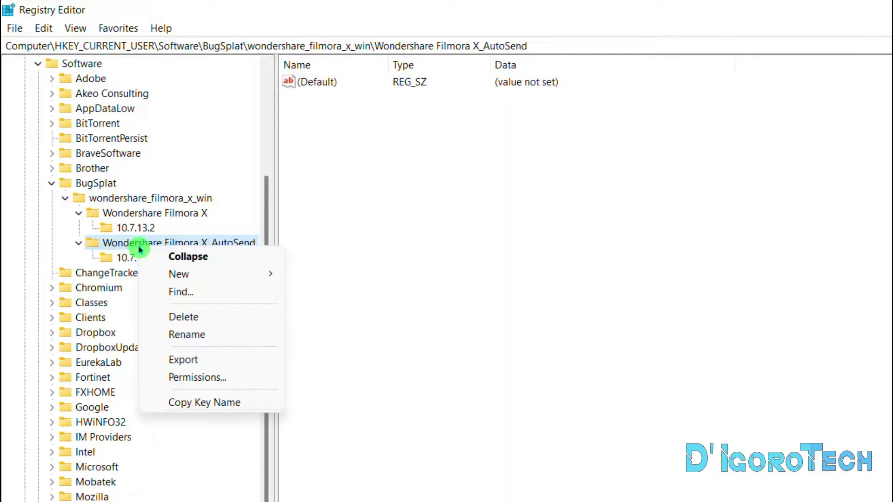
{"action": "left_click", "coordinate": [183, 317]}
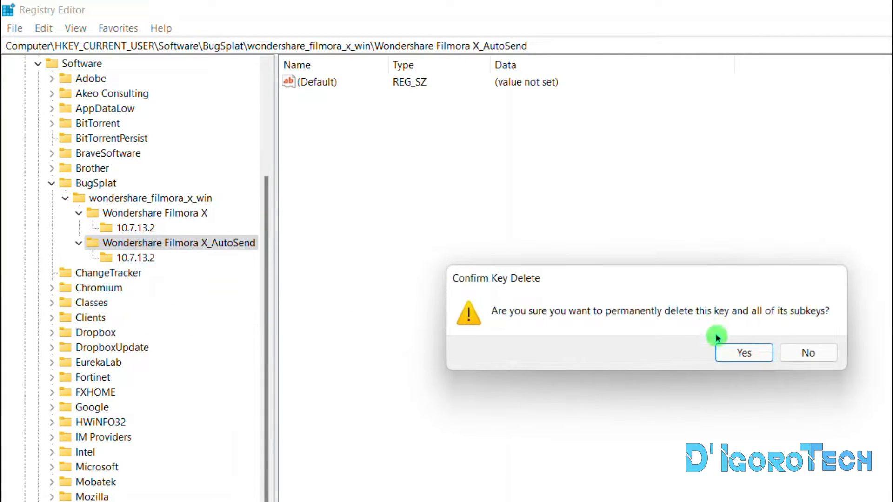
{"action": "left_click", "coordinate": [741, 357]}
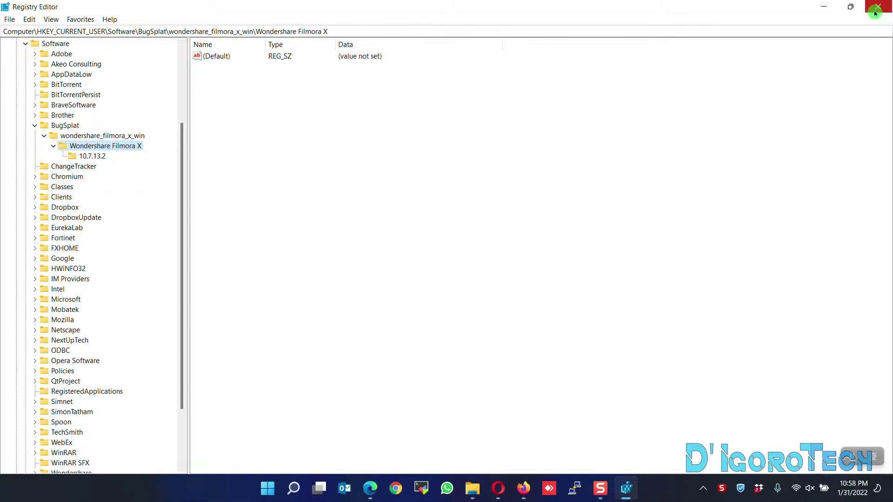
Step: Close Registry Editor and view Filmora's About info showing version 10.7.13.2
{"action": "left_click", "coordinate": [878, 7]}
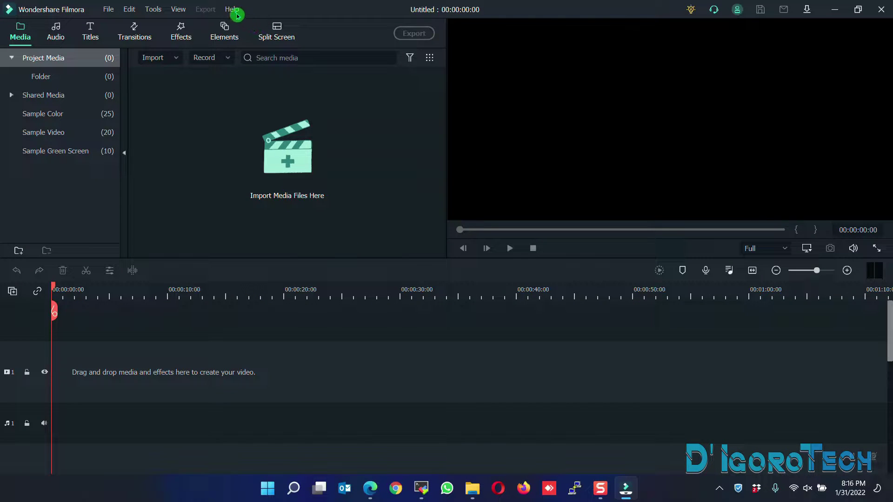
{"action": "left_click", "coordinate": [232, 9]}
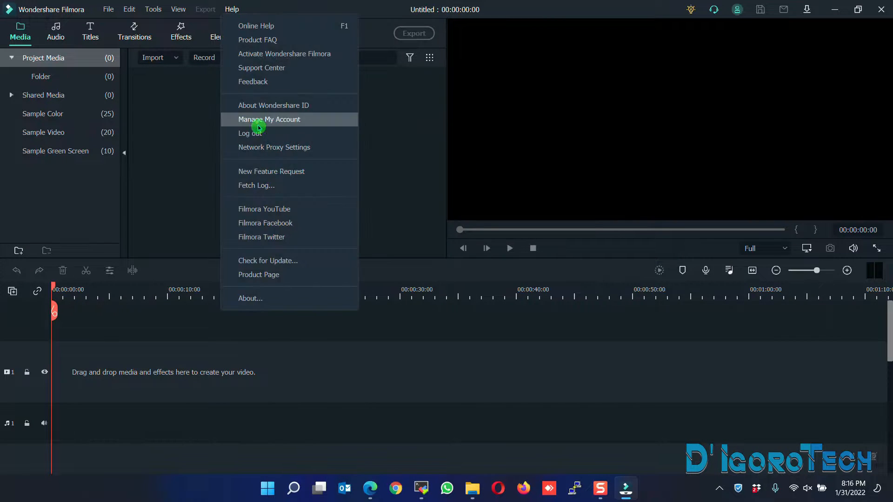
{"action": "left_click", "coordinate": [252, 299]}
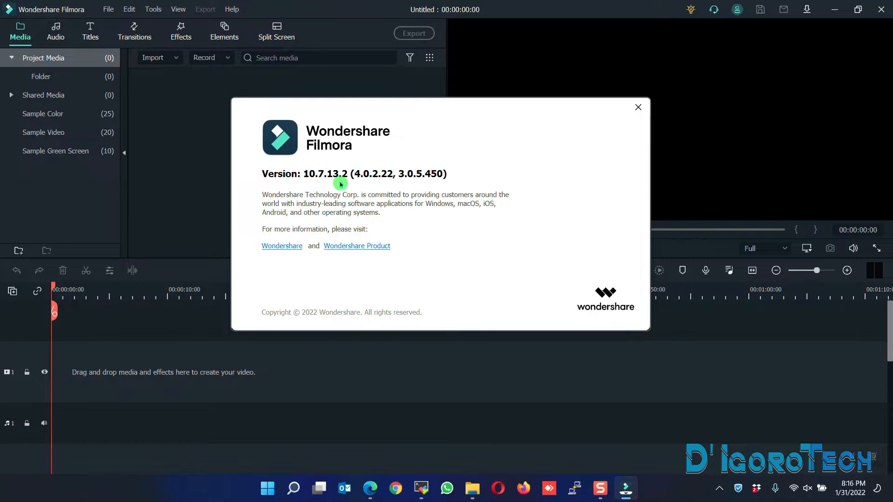
{"action": "left_click", "coordinate": [638, 111]}
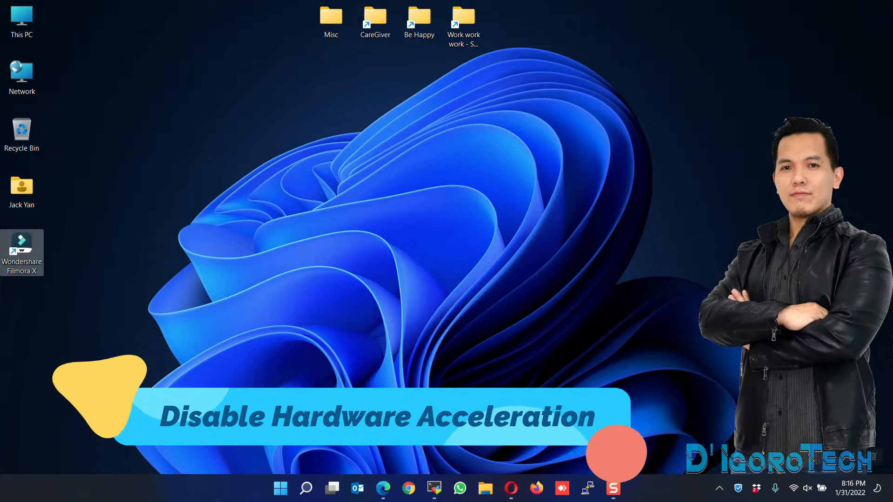
Step: Launch Registry Editor and expand HKEY_CURRENT_USER > Software
{"action": "left_click", "coordinate": [306, 488]}
{"action": "type", "text": "r"}
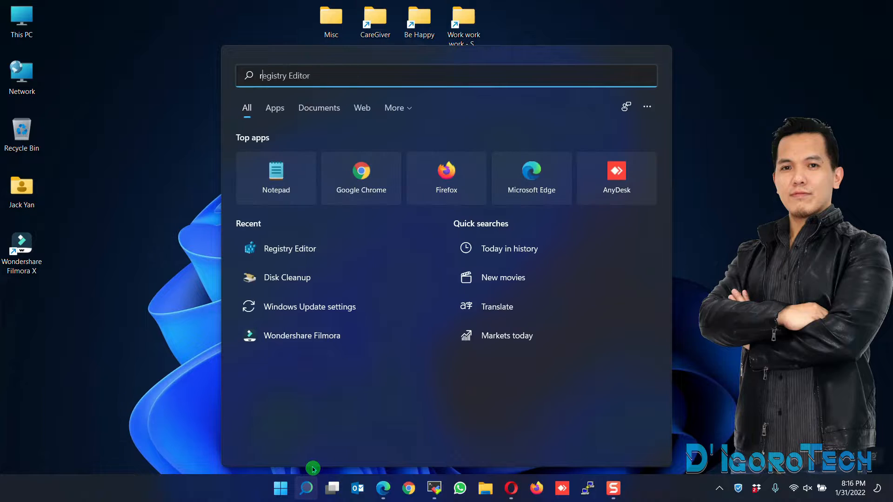
{"action": "type", "text": "egedit"}
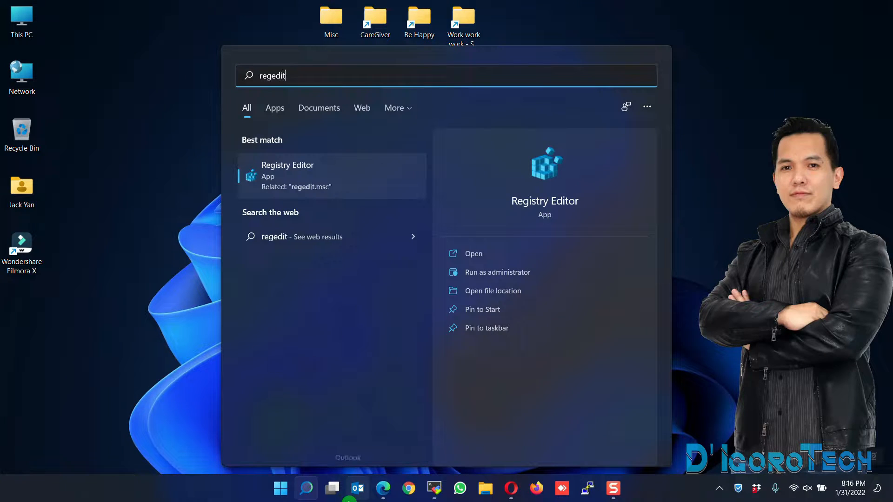
{"action": "left_click", "coordinate": [268, 178]}
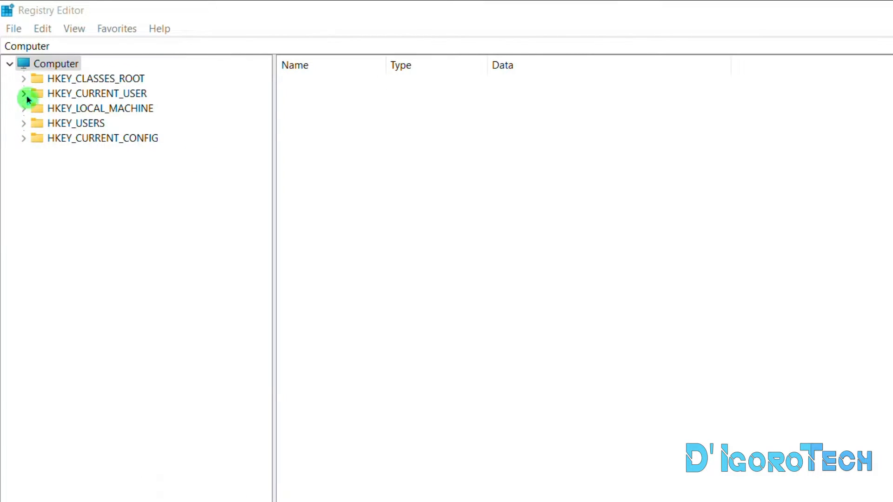
{"action": "left_click", "coordinate": [24, 94]}
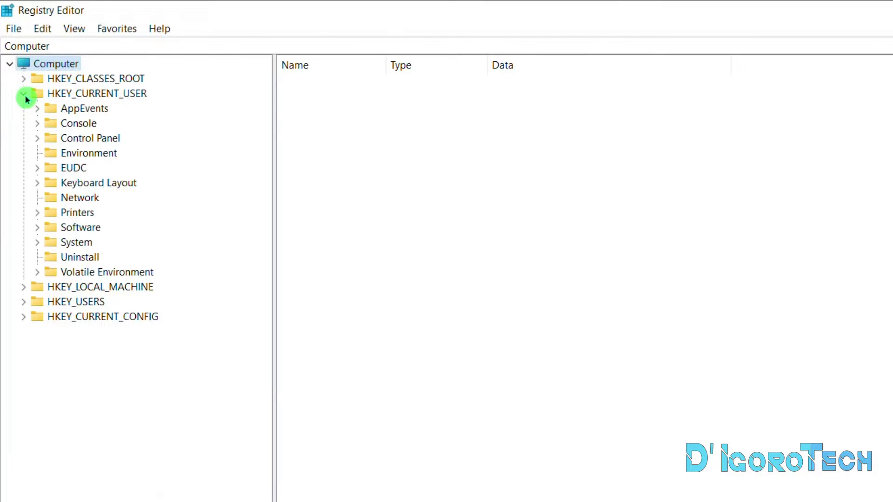
{"action": "left_click", "coordinate": [38, 228]}
Step: Delete the whole BugSplat key and confirm
{"action": "left_click", "coordinate": [77, 183]}
{"action": "right_click", "coordinate": [79, 188]}
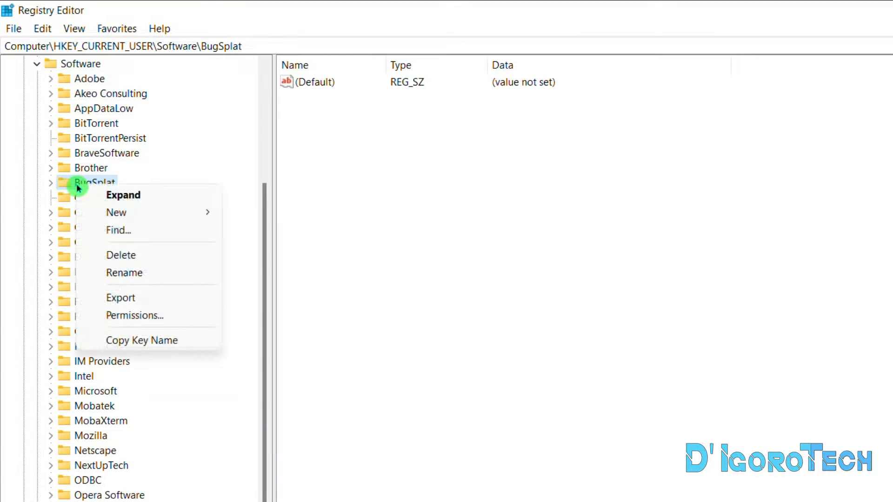
{"action": "left_click", "coordinate": [121, 254]}
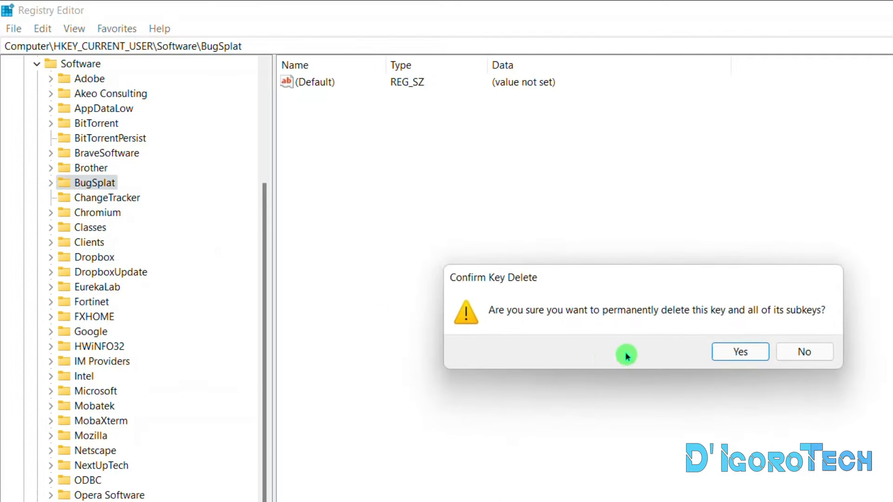
{"action": "left_click", "coordinate": [741, 352]}
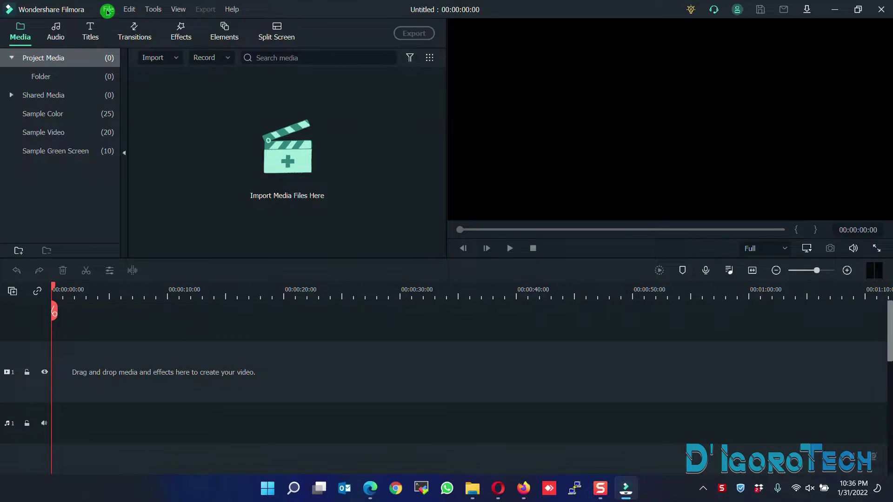
Step: In Preferences > Performance, disable hardware acceleration for rendering and playback, confirm, and close Filmora
{"action": "left_click", "coordinate": [109, 10]}
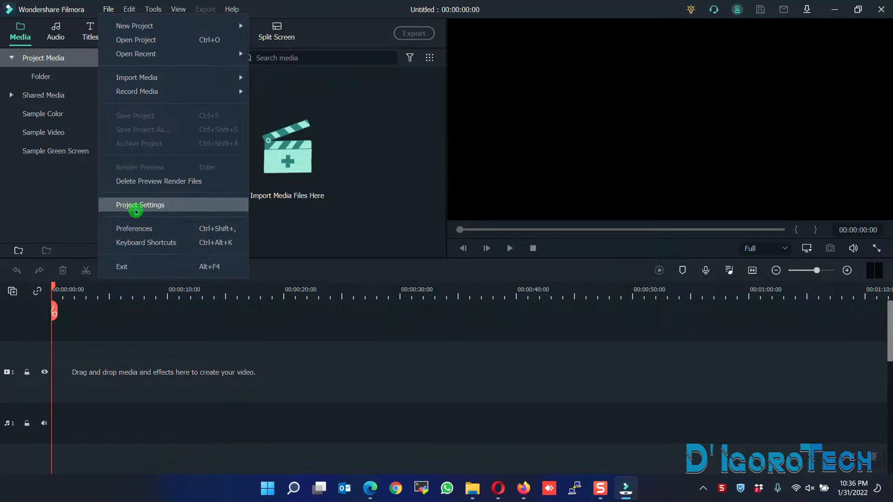
{"action": "left_click", "coordinate": [137, 227]}
{"action": "left_click", "coordinate": [473, 64]}
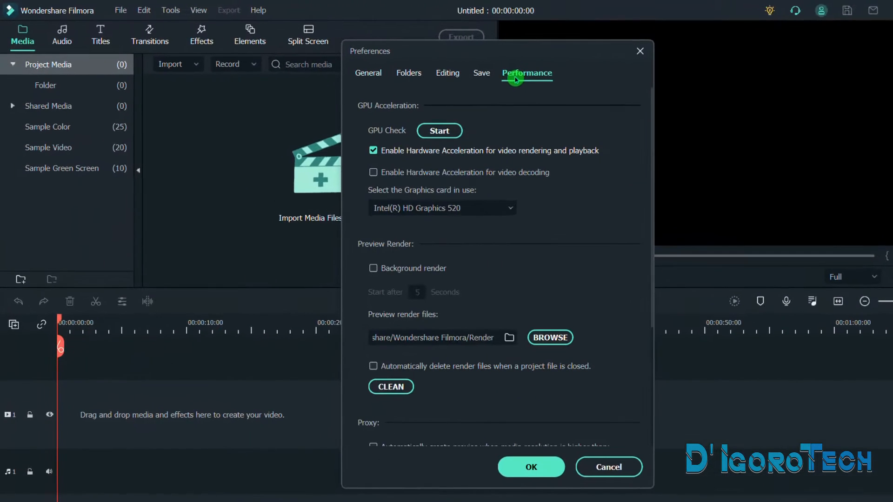
{"action": "left_click", "coordinate": [387, 153]}
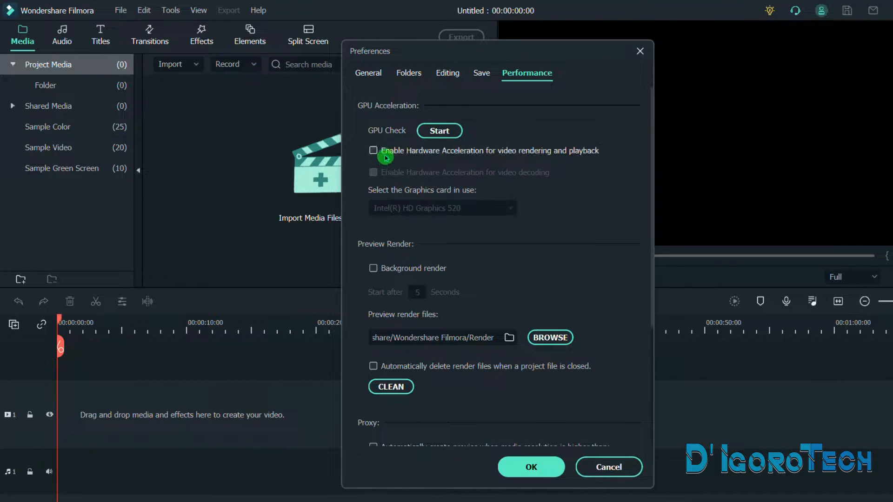
{"action": "left_click", "coordinate": [530, 468]}
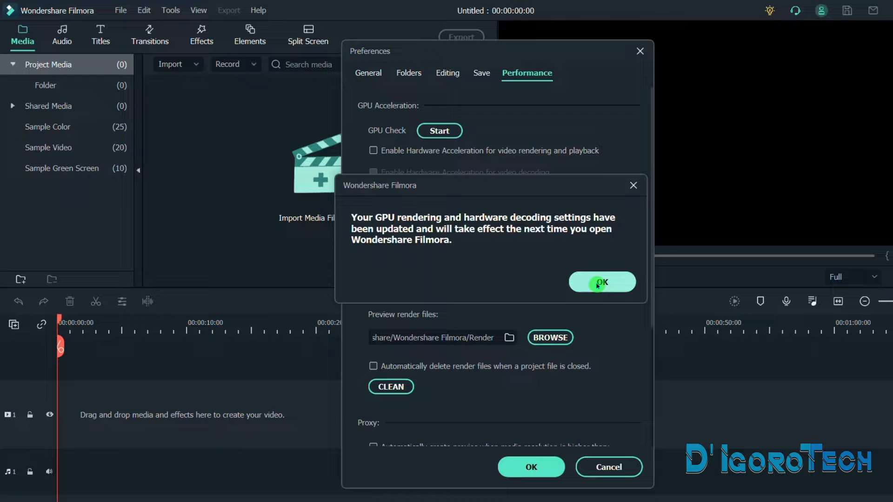
{"action": "left_click", "coordinate": [602, 282]}
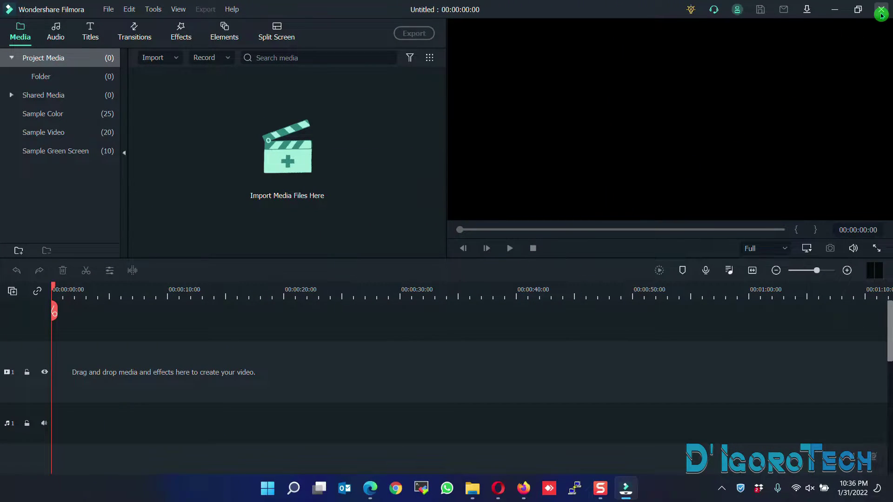
{"action": "left_click", "coordinate": [881, 10]}
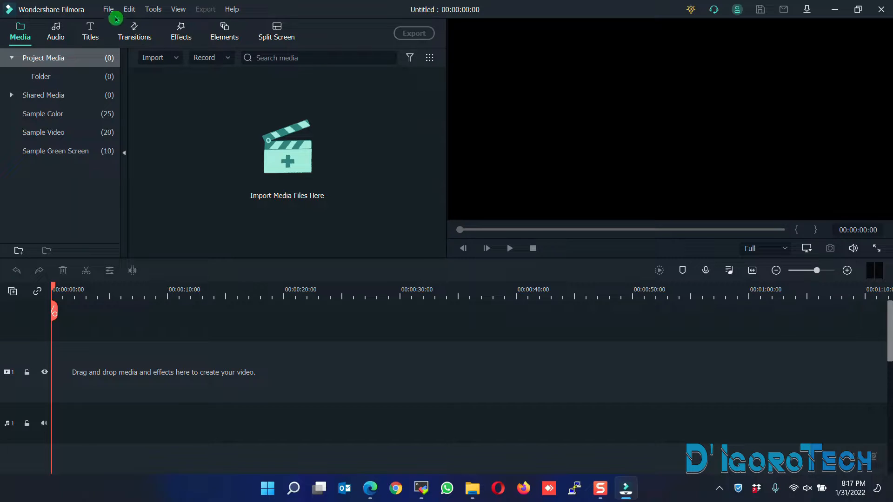
Step: In Preferences > Performance, re-enable hardware acceleration with Intel(R) HD Graphics 520 and confirm the notice
{"action": "left_click", "coordinate": [110, 9]}
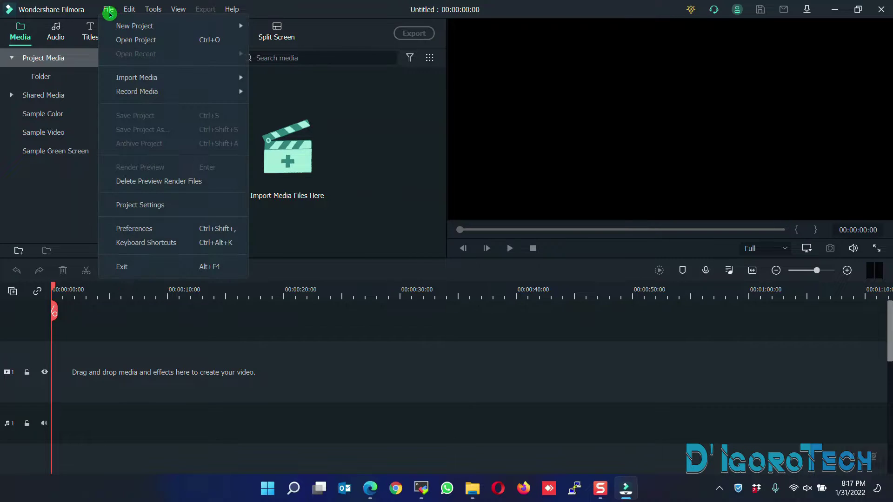
{"action": "left_click", "coordinate": [133, 228]}
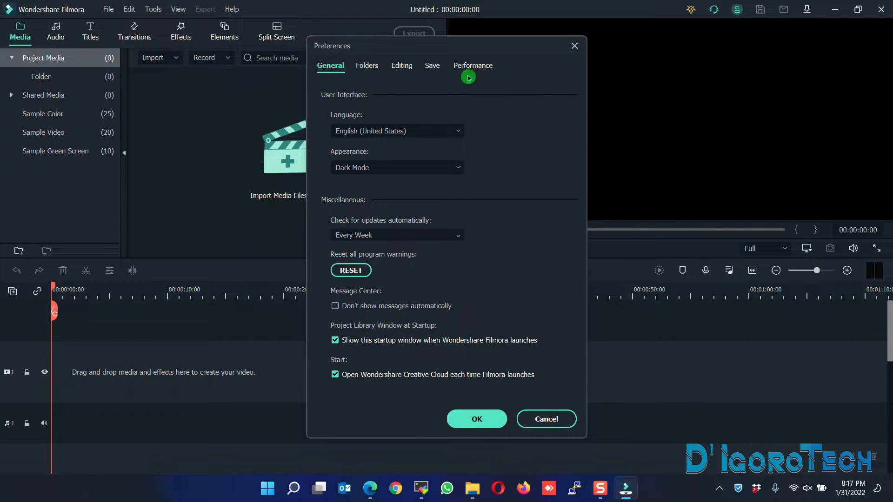
{"action": "left_click", "coordinate": [470, 67]}
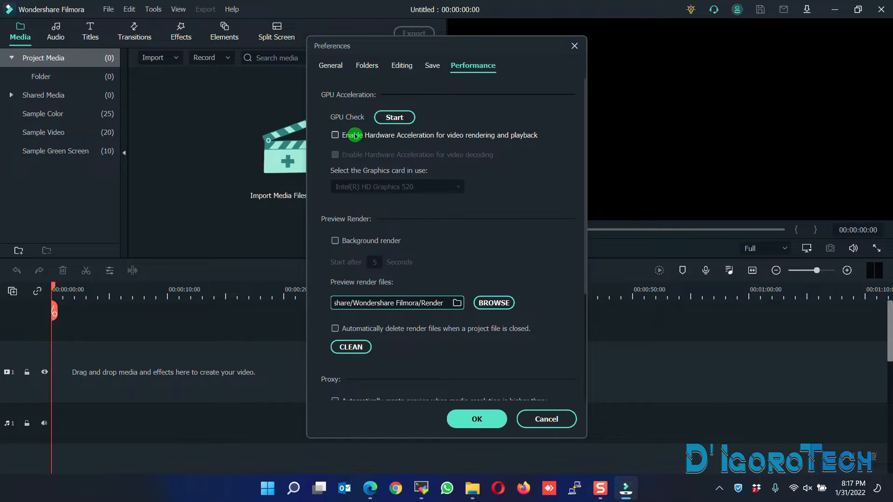
{"action": "left_click", "coordinate": [350, 137]}
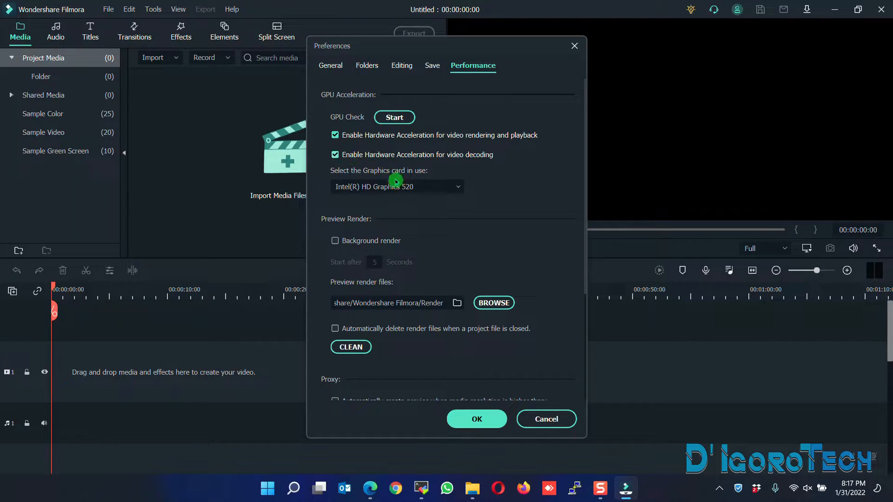
{"action": "left_click", "coordinate": [430, 188]}
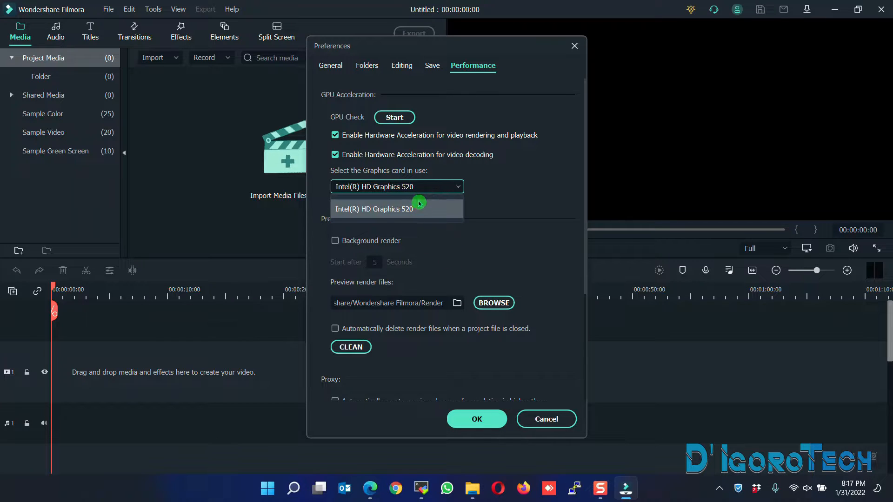
{"action": "left_click", "coordinate": [412, 208]}
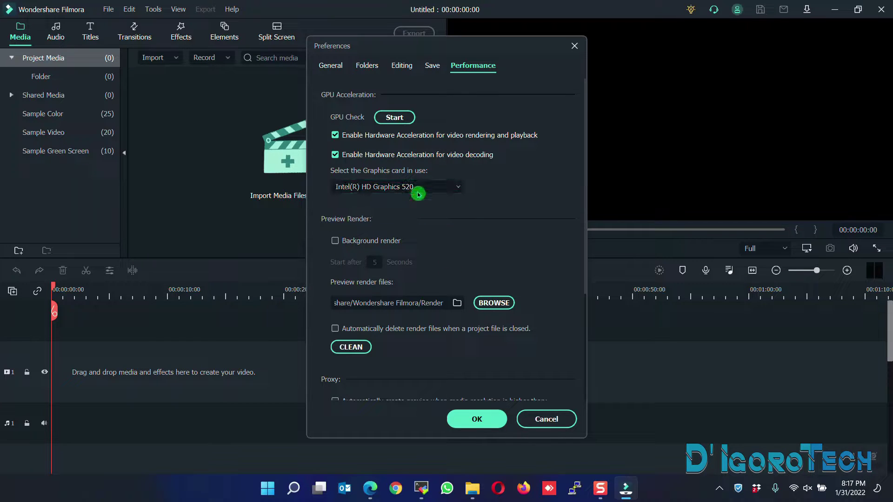
{"action": "left_click", "coordinate": [477, 420]}
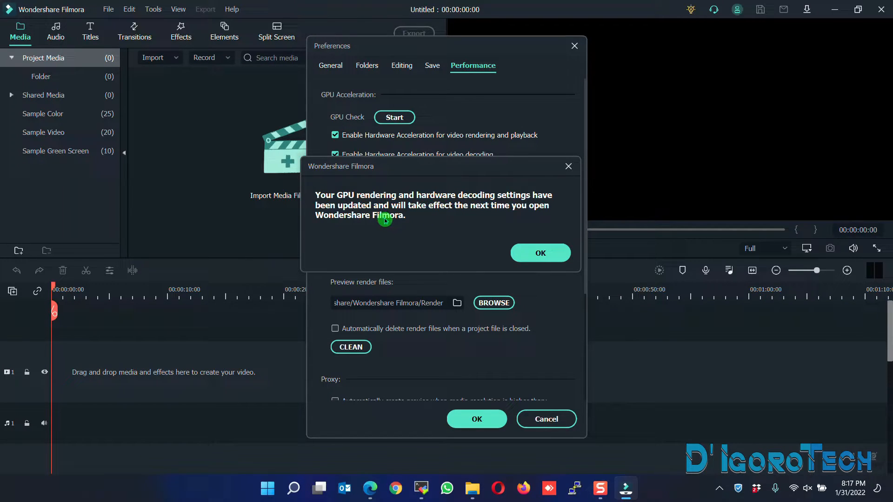
{"action": "left_click", "coordinate": [532, 253]}
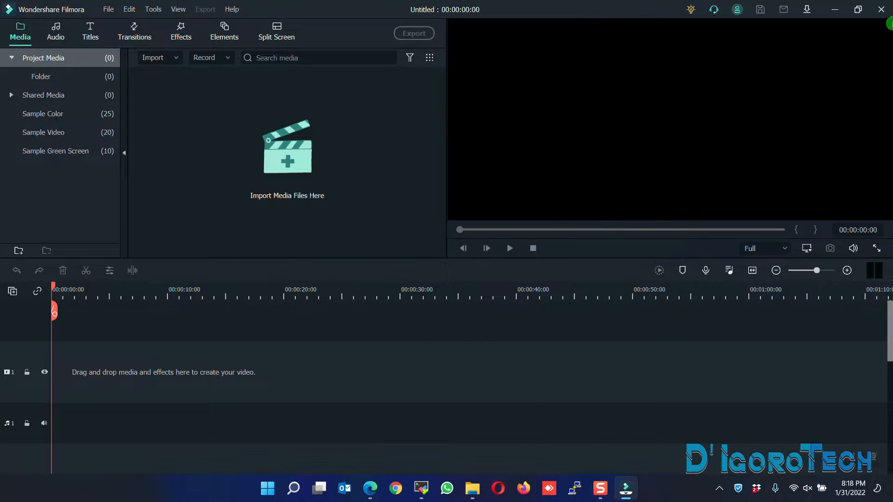
Step: Close Filmora and open Windows Settings > System > Display > Graphics
{"action": "left_click", "coordinate": [883, 10]}
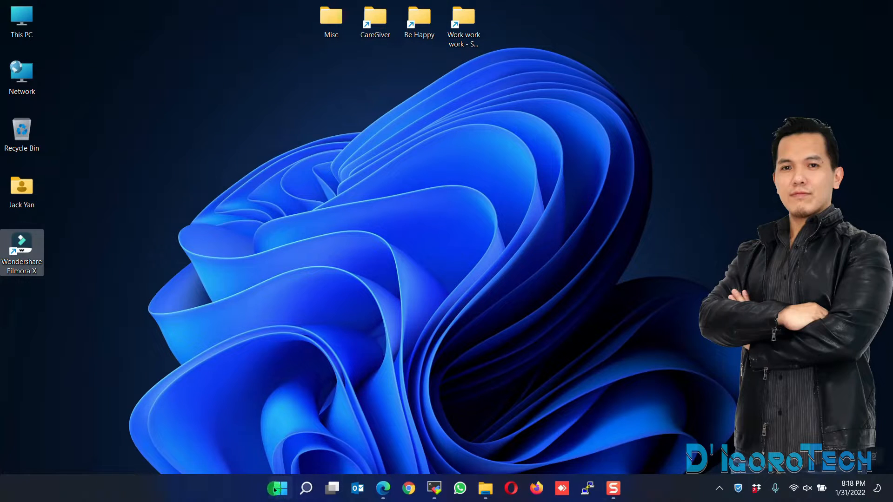
{"action": "right_click", "coordinate": [277, 489]}
{"action": "left_click", "coordinate": [271, 369]}
{"action": "left_click", "coordinate": [461, 207]}
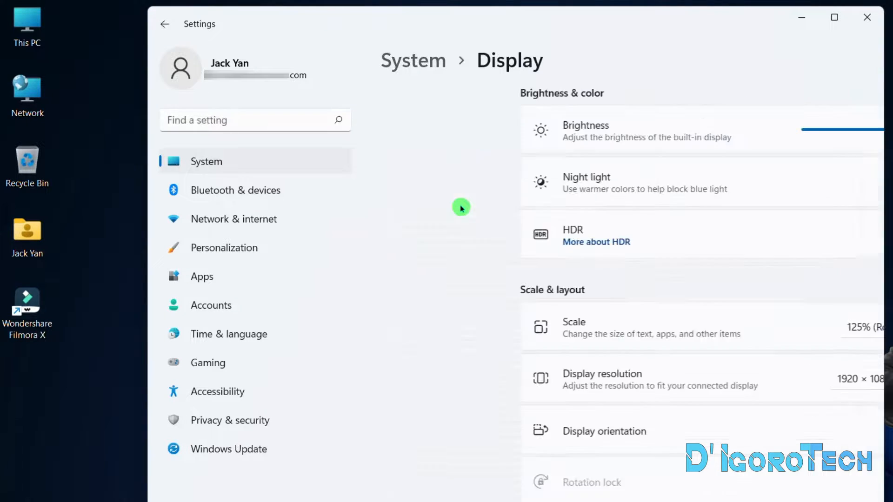
{"action": "scroll", "coordinate": [474, 328], "scroll_direction": "down", "scroll_amount": 5}
{"action": "scroll", "coordinate": [479, 391], "scroll_direction": "down", "scroll_amount": 5}
{"action": "scroll", "coordinate": [479, 419], "scroll_direction": "down", "scroll_amount": 1}
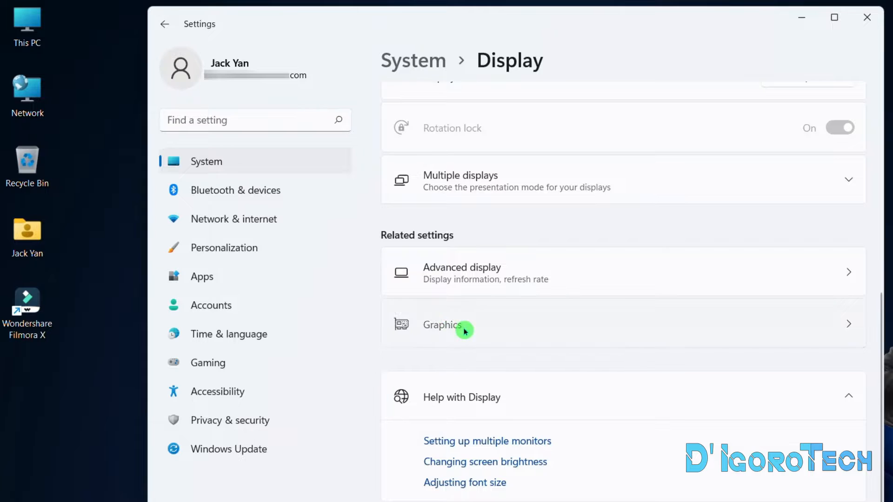
{"action": "left_click", "coordinate": [450, 331]}
{"action": "scroll", "coordinate": [460, 238], "scroll_direction": "down", "scroll_amount": 3}
{"action": "scroll", "coordinate": [489, 363], "scroll_direction": "down", "scroll_amount": 2}
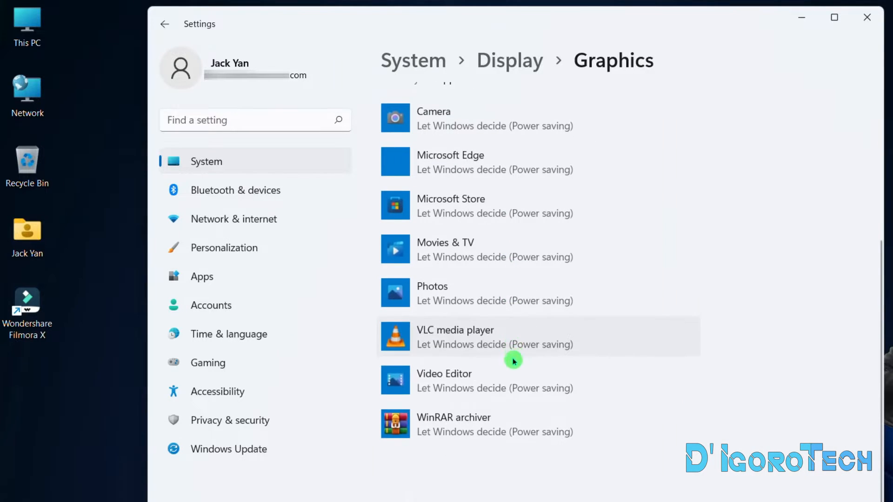
{"action": "scroll", "coordinate": [460, 349], "scroll_direction": "up", "scroll_amount": 2}
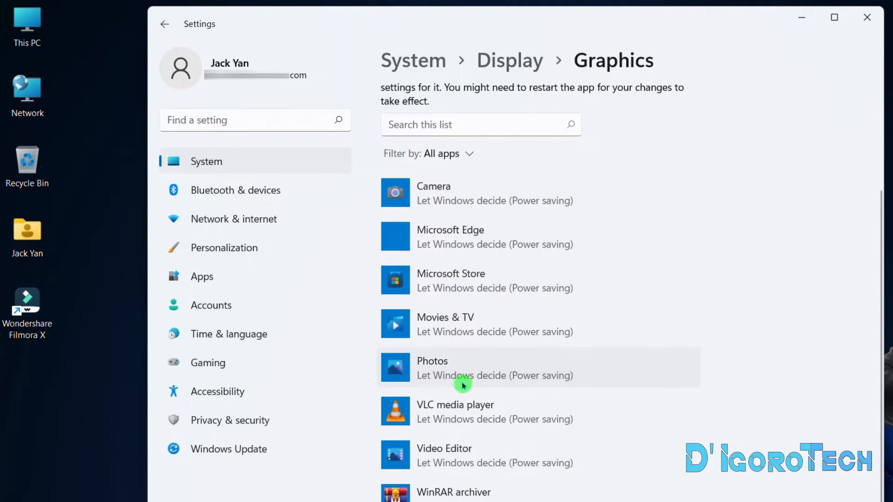
{"action": "scroll", "coordinate": [461, 377], "scroll_direction": "up", "scroll_amount": 3}
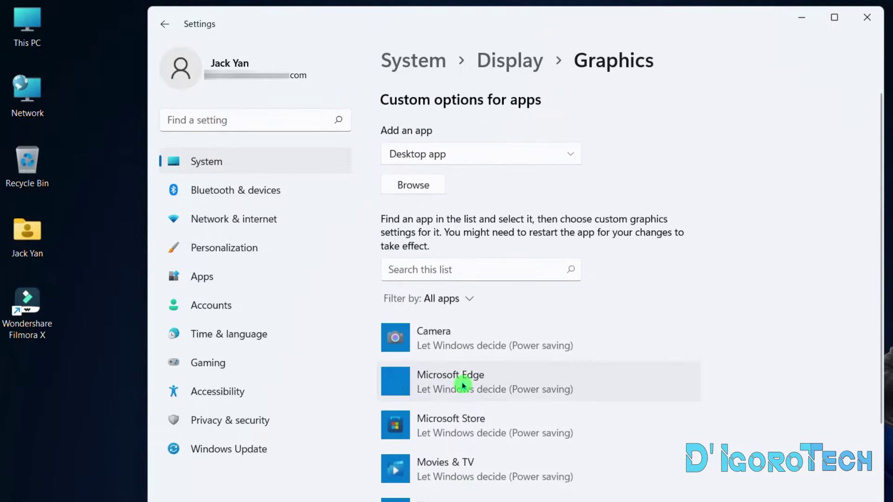
Step: Browse for a desktop app, navigating into C:\Program Files
{"action": "left_click", "coordinate": [427, 186]}
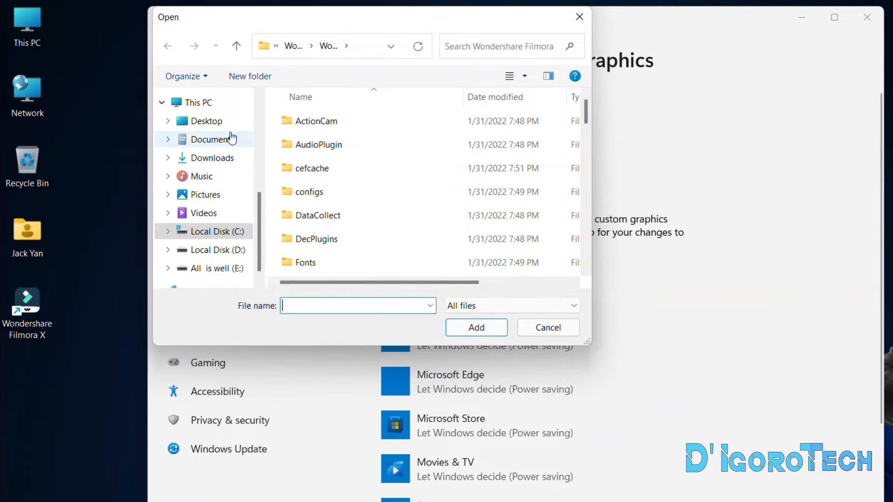
{"action": "left_click", "coordinate": [231, 234]}
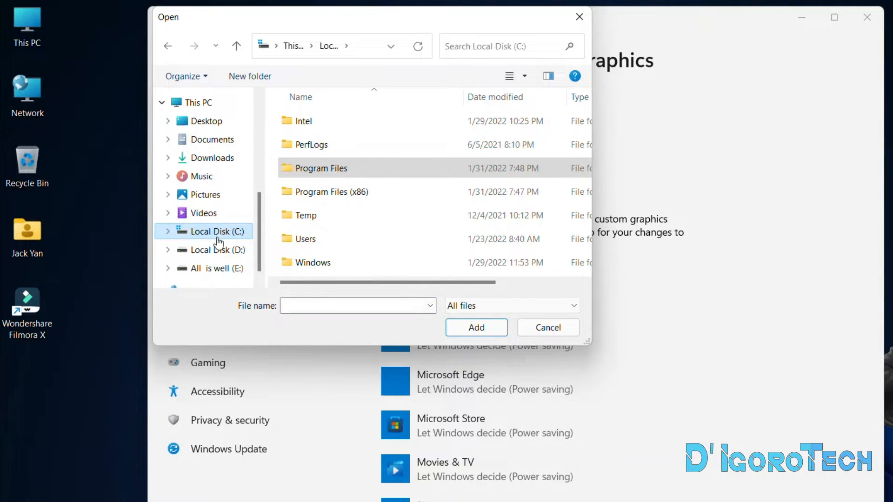
{"action": "left_click", "coordinate": [217, 250]}
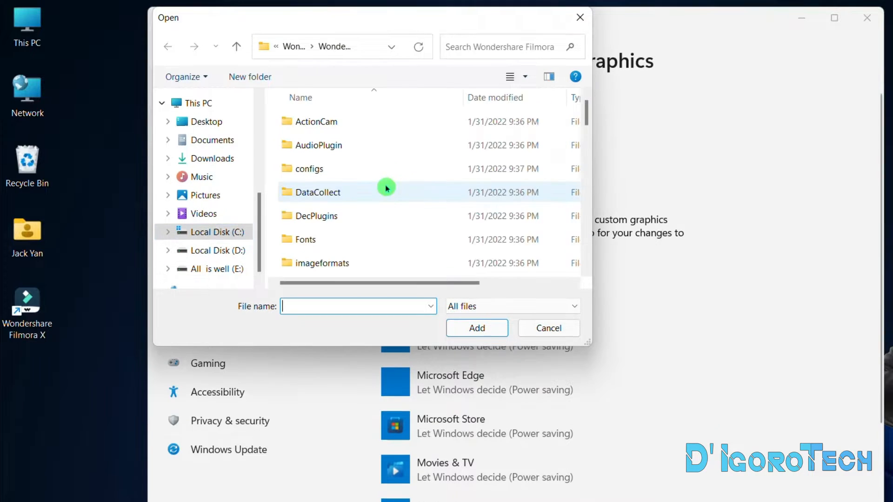
{"action": "left_click", "coordinate": [217, 232]}
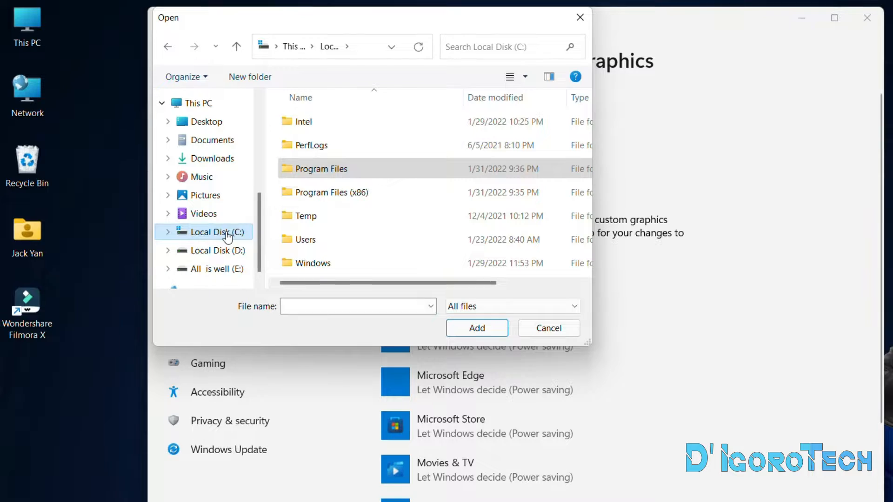
{"action": "left_click", "coordinate": [322, 170]}
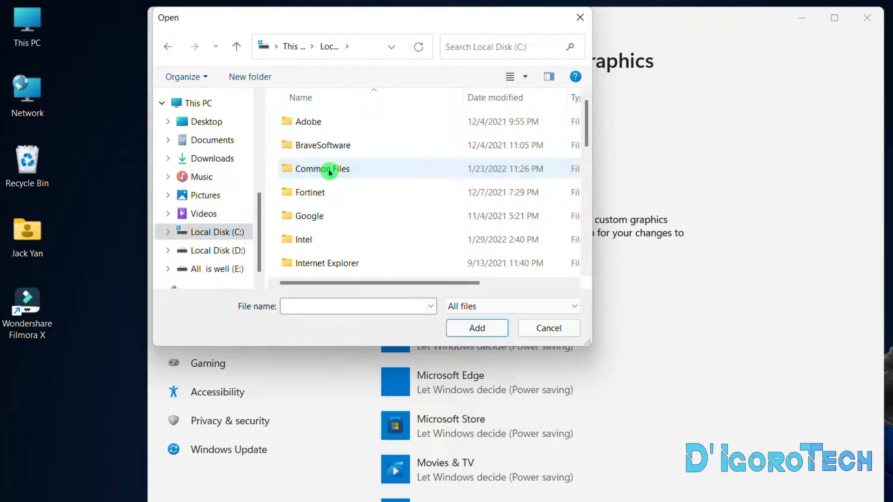
{"action": "scroll", "coordinate": [349, 209], "scroll_direction": "down", "scroll_amount": 5}
{"action": "scroll", "coordinate": [349, 237], "scroll_direction": "down", "scroll_amount": 3}
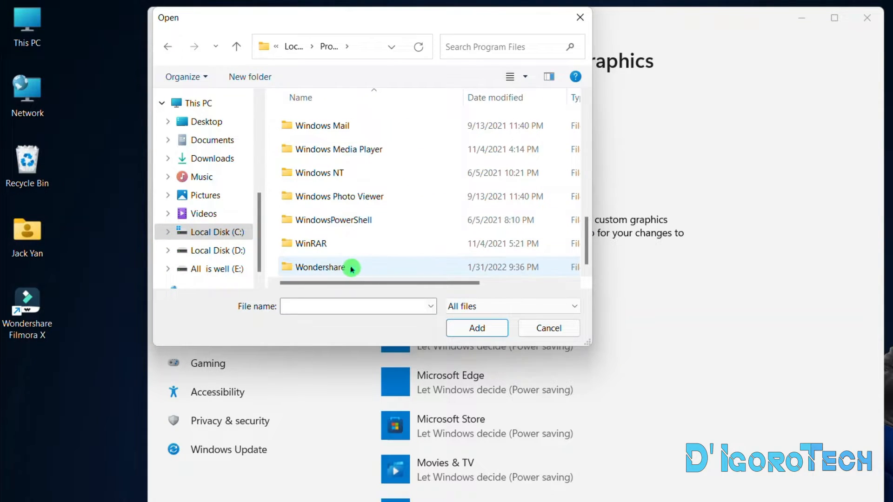
Step: Go into Wondershare > Wondershare Filmora and select the Wondershare Filmora X executable
{"action": "double_click", "coordinate": [352, 268]}
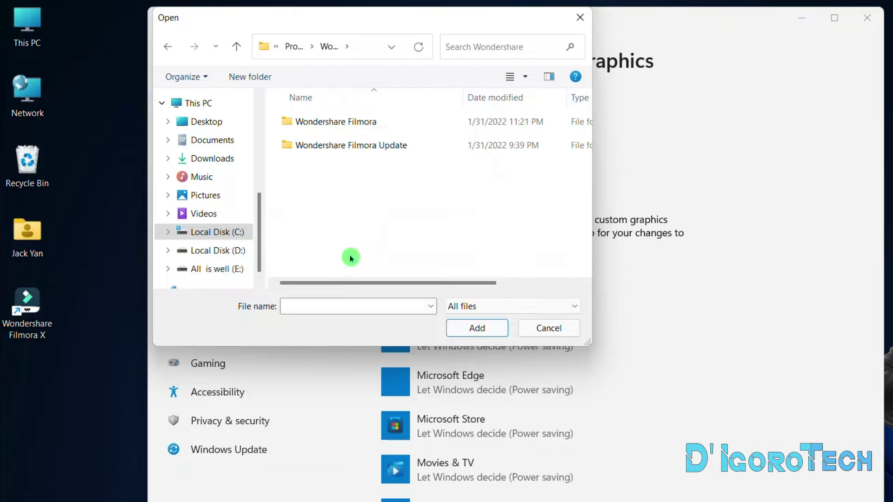
{"action": "double_click", "coordinate": [356, 127]}
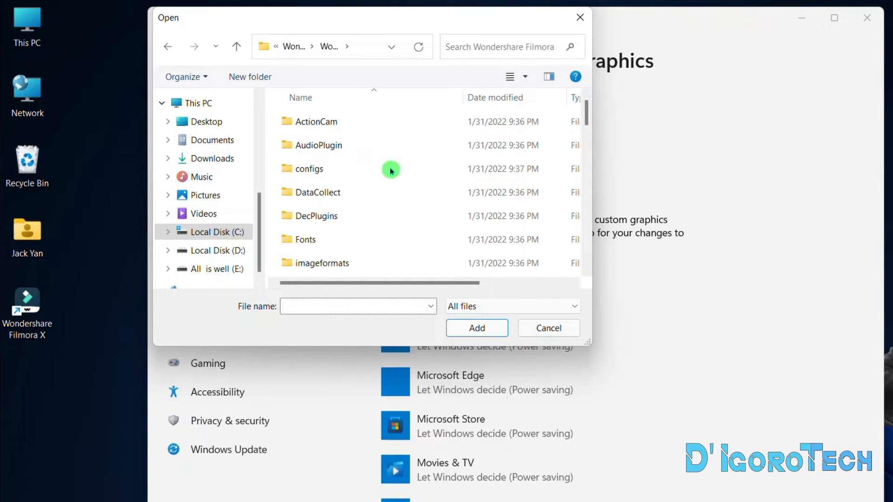
{"action": "scroll", "coordinate": [390, 181], "scroll_direction": "down", "scroll_amount": 5}
{"action": "scroll", "coordinate": [394, 192], "scroll_direction": "down", "scroll_amount": 3}
{"action": "scroll", "coordinate": [396, 194], "scroll_direction": "down", "scroll_amount": 3}
{"action": "scroll", "coordinate": [397, 196], "scroll_direction": "down", "scroll_amount": 3}
{"action": "scroll", "coordinate": [397, 197], "scroll_direction": "down", "scroll_amount": 3}
{"action": "left_click", "coordinate": [401, 220]}
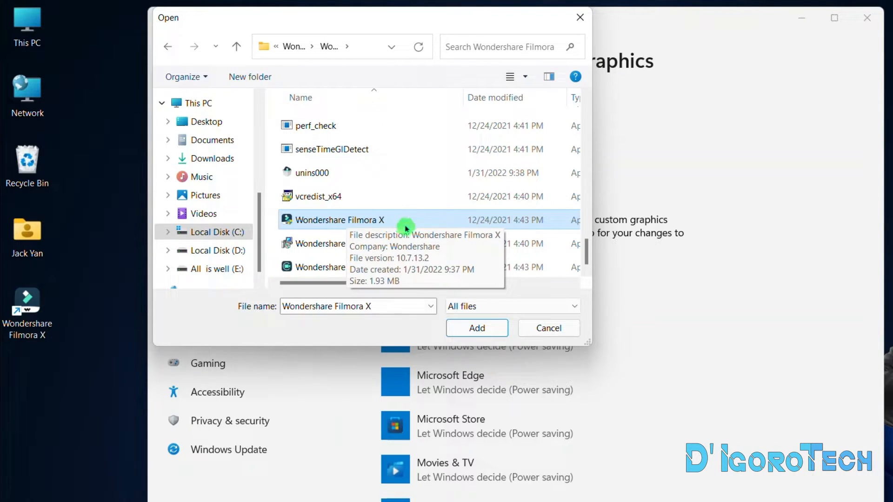
Step: Add Filmora to the graphics list, set it to High performance, save, and close Settings
{"action": "left_click", "coordinate": [472, 328]}
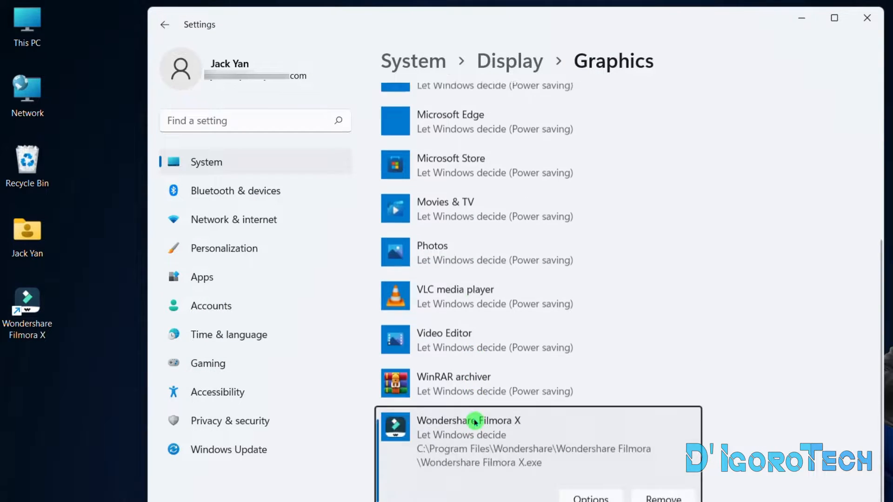
{"action": "scroll", "coordinate": [477, 424], "scroll_direction": "down", "scroll_amount": 1}
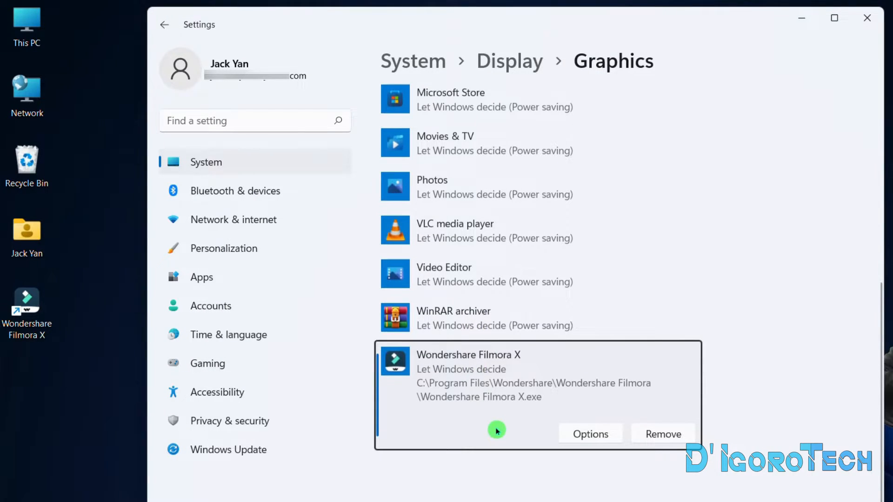
{"action": "left_click", "coordinate": [591, 434]}
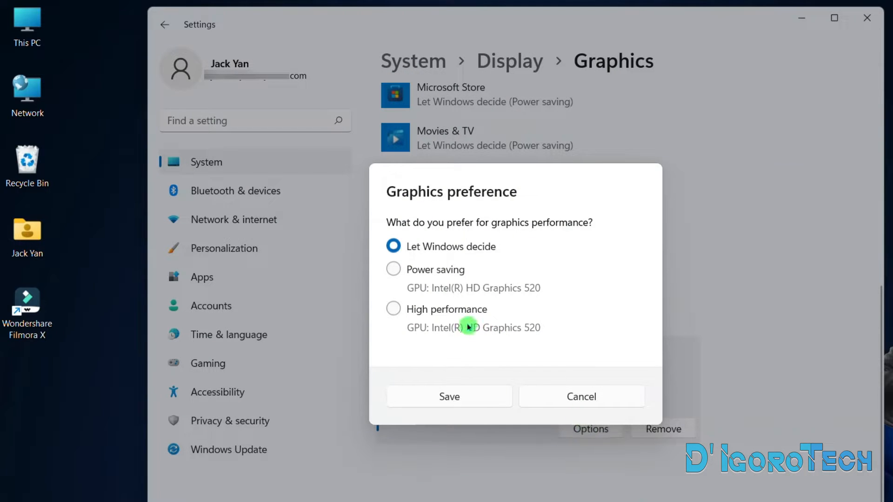
{"action": "left_click", "coordinate": [463, 311]}
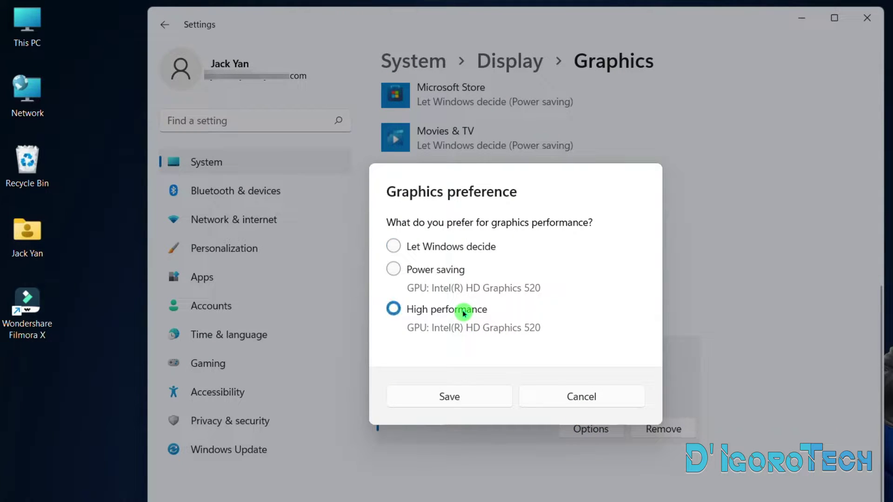
{"action": "left_click", "coordinate": [470, 399]}
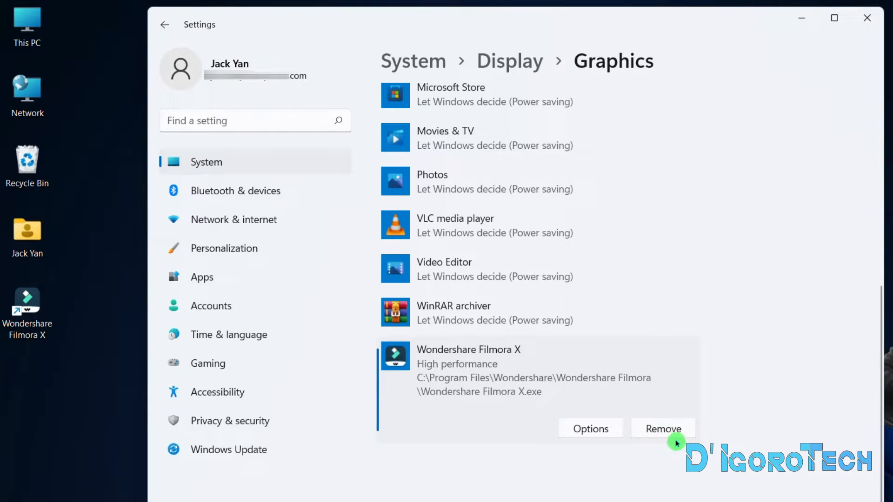
{"action": "left_click", "coordinate": [868, 18]}
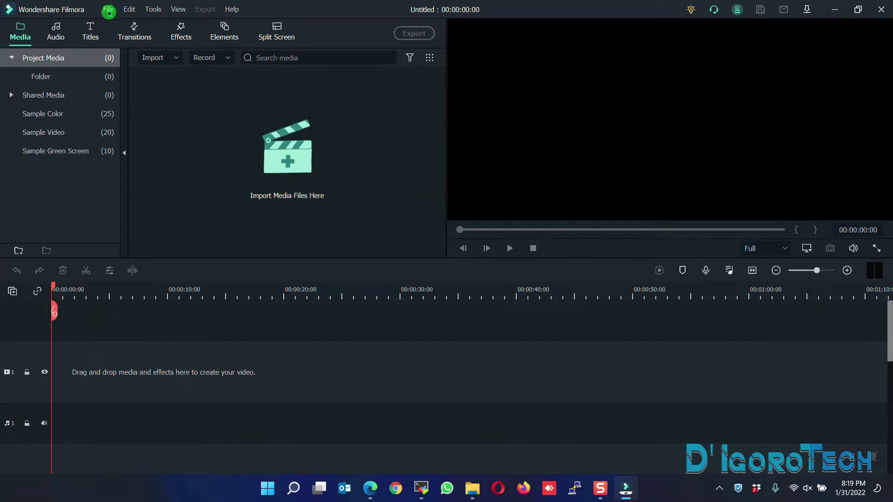
Step: In Preferences > Performance, disable hardware acceleration for video decoding, confirm, and close Filmora
{"action": "left_click", "coordinate": [108, 8]}
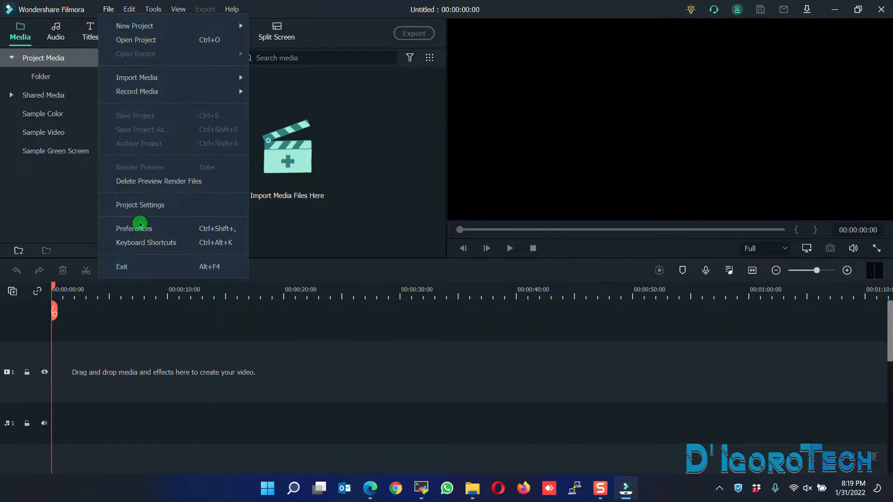
{"action": "left_click", "coordinate": [152, 229]}
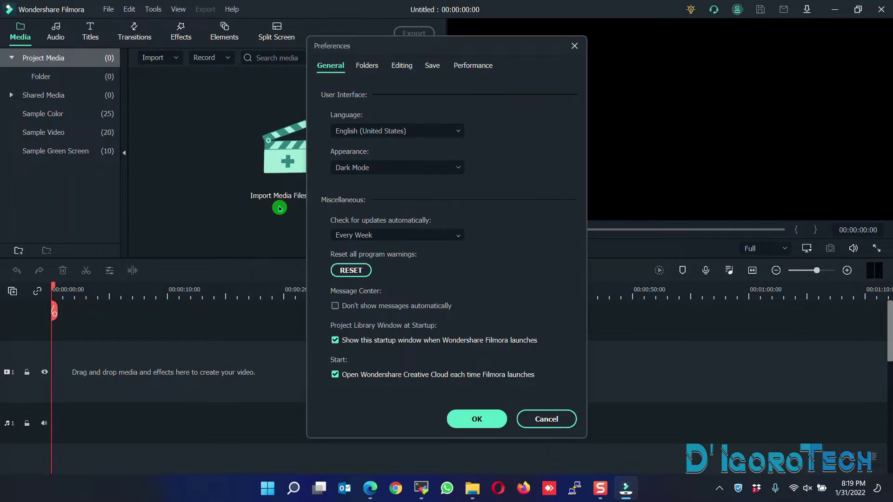
{"action": "left_click", "coordinate": [467, 70]}
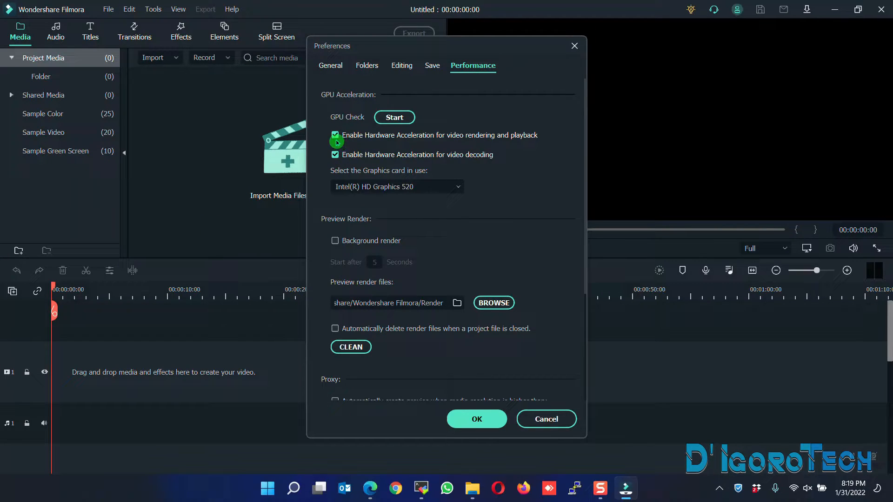
{"action": "left_click", "coordinate": [336, 156]}
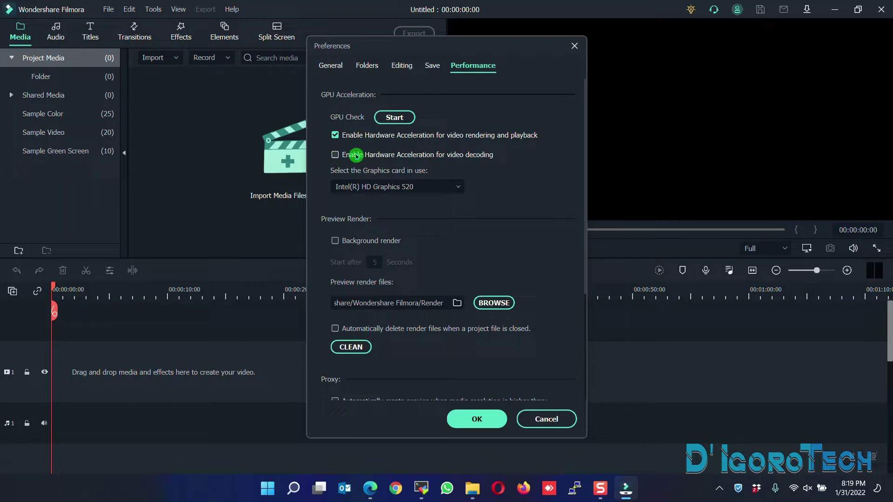
{"action": "left_click", "coordinate": [478, 419]}
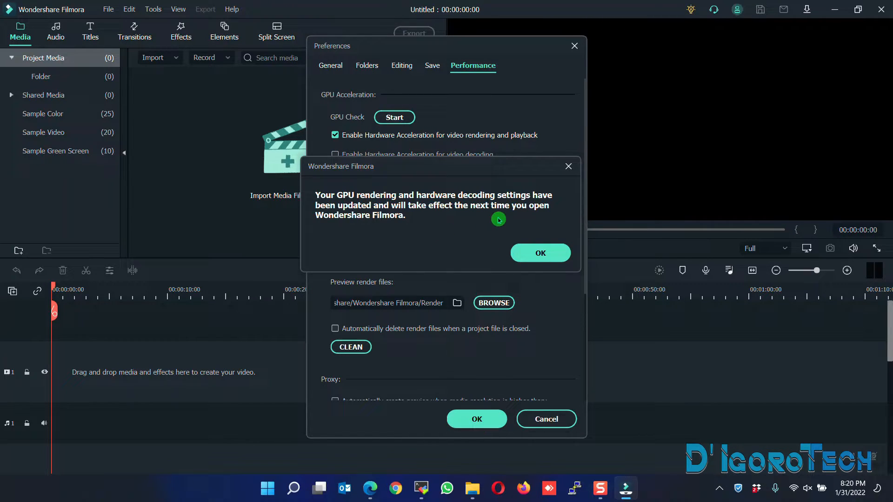
{"action": "left_click", "coordinate": [531, 253]}
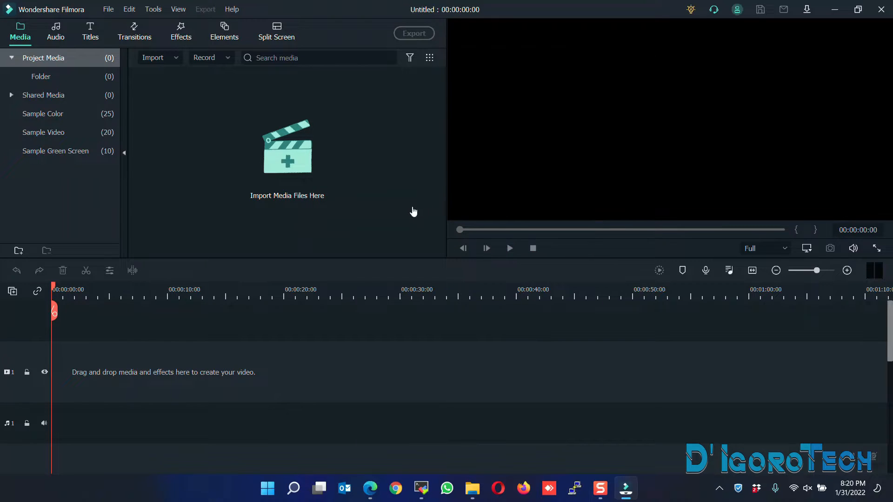
{"action": "left_click", "coordinate": [881, 9]}
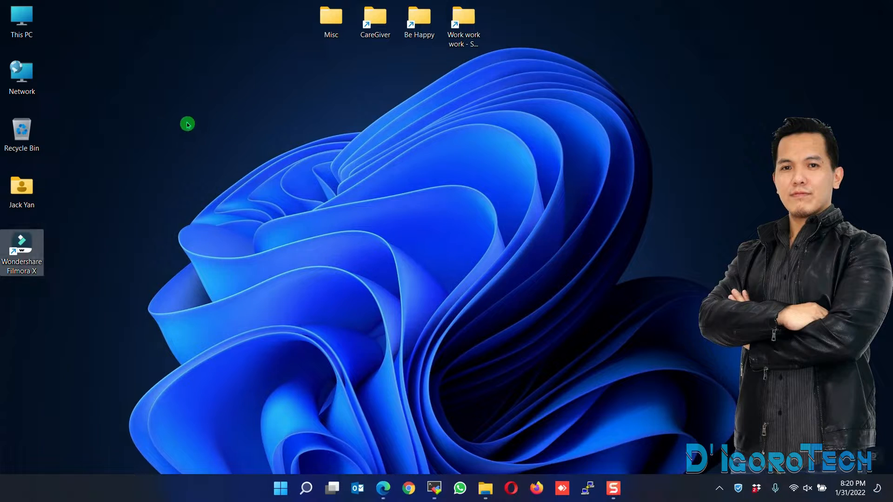
Step: Open Computer Management from This PC, go to Device Manager and expand Display adapters
{"action": "right_click", "coordinate": [29, 29]}
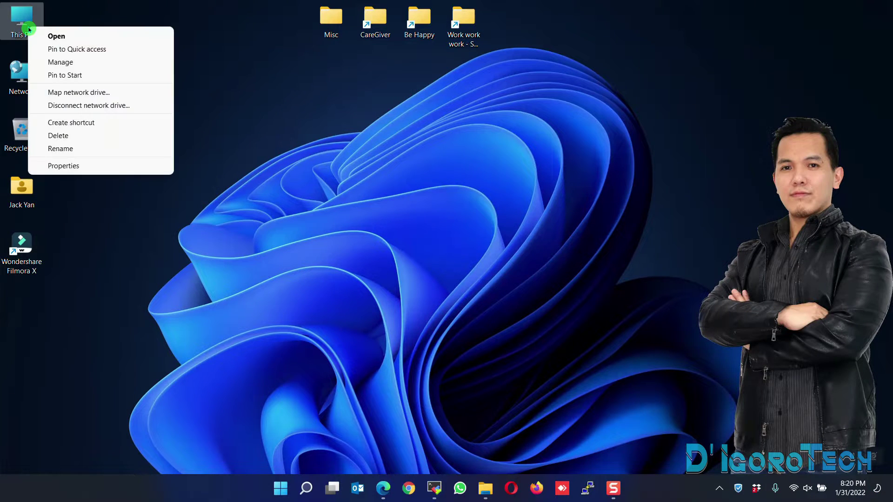
{"action": "left_click", "coordinate": [63, 64]}
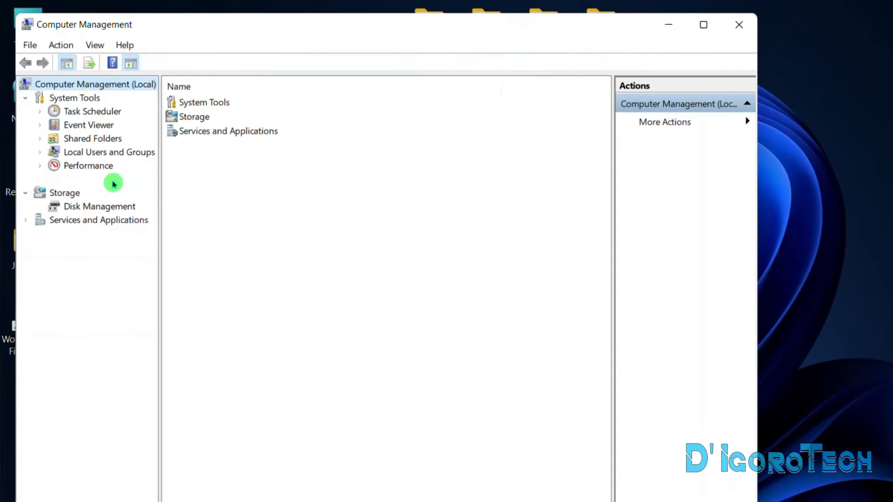
{"action": "left_click", "coordinate": [95, 179]}
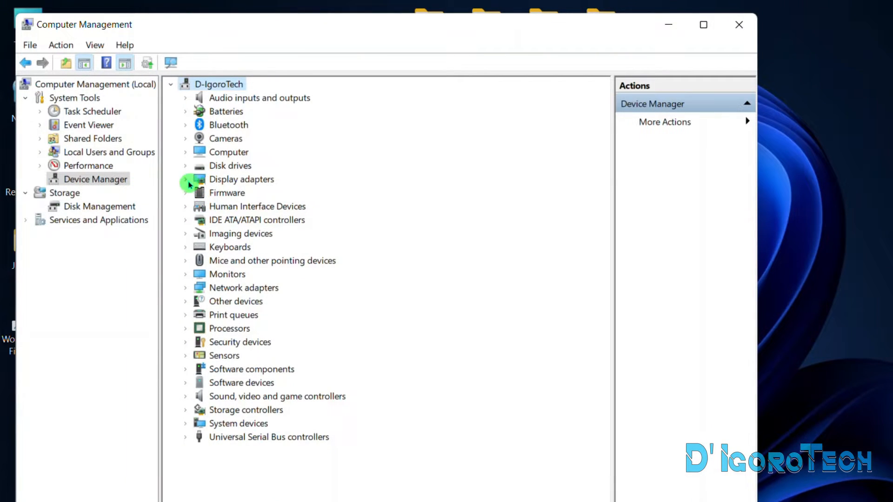
{"action": "left_click", "coordinate": [186, 179]}
{"action": "left_click", "coordinate": [297, 193]}
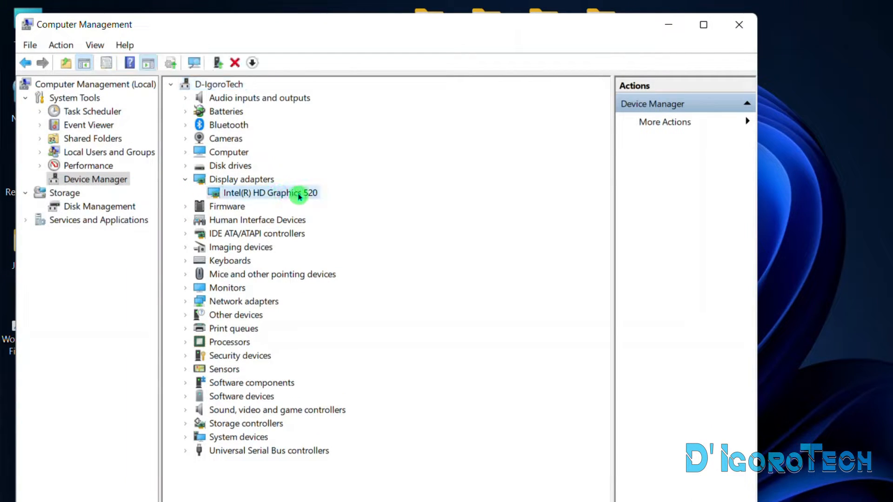
Step: View Intel(R) HD Graphics 520's Driver tab, noting the 11/15/2021 driver date, then cancel
{"action": "right_click", "coordinate": [298, 196]}
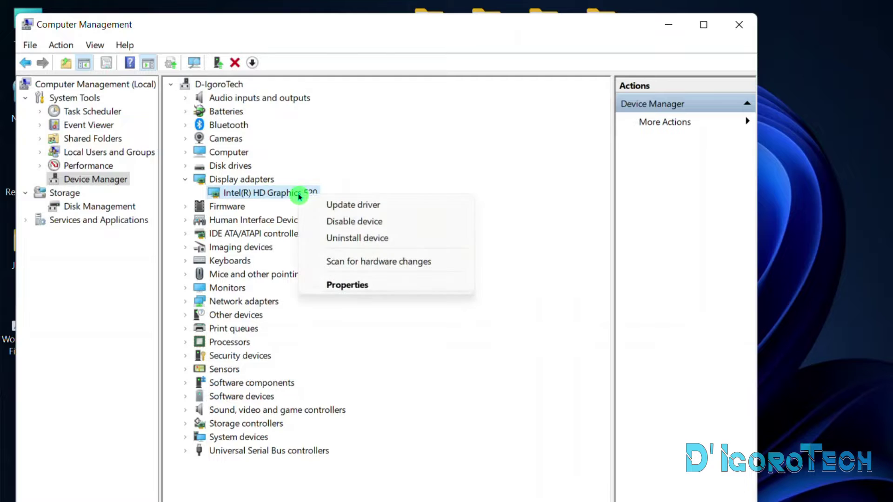
{"action": "left_click", "coordinate": [346, 285]}
{"action": "left_click", "coordinate": [298, 145]}
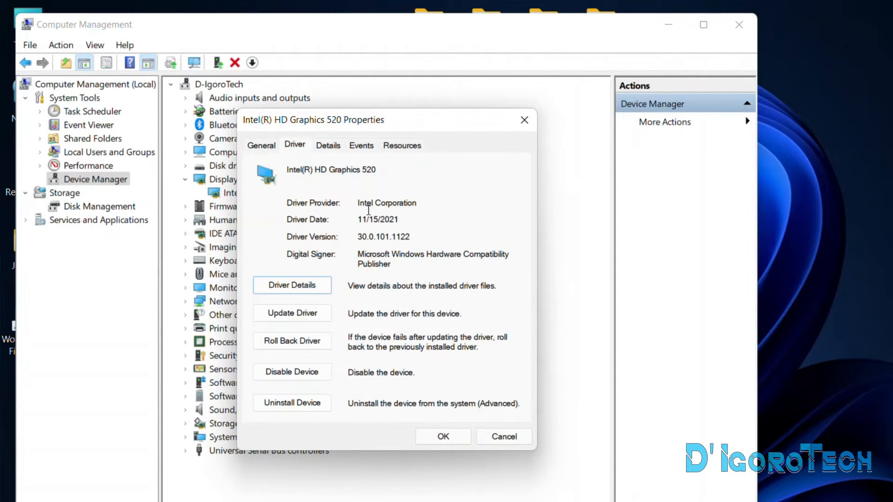
{"action": "left_click_drag", "start_coordinate": [358, 220], "coordinate": [401, 219]}
{"action": "left_click", "coordinate": [401, 220]}
{"action": "left_click", "coordinate": [504, 436]}
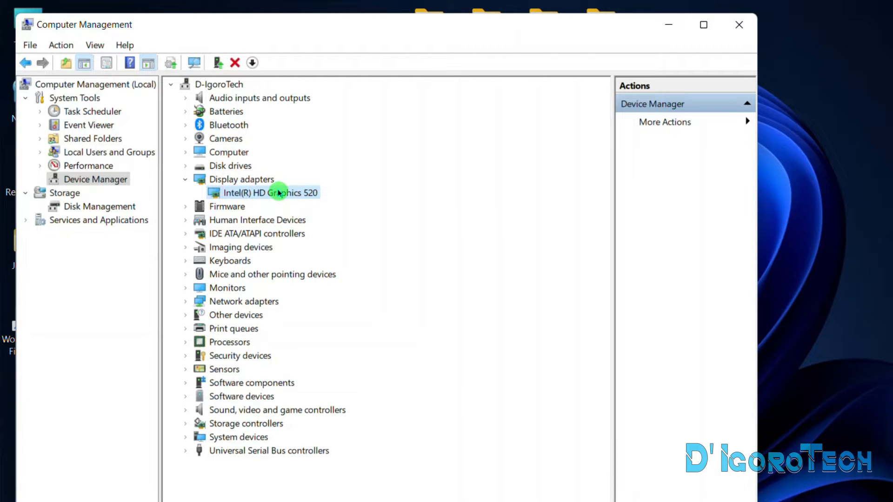
Step: Search automatically for a newer Intel(R) HD Graphics 520 driver; the best one is already installed
{"action": "right_click", "coordinate": [279, 193]}
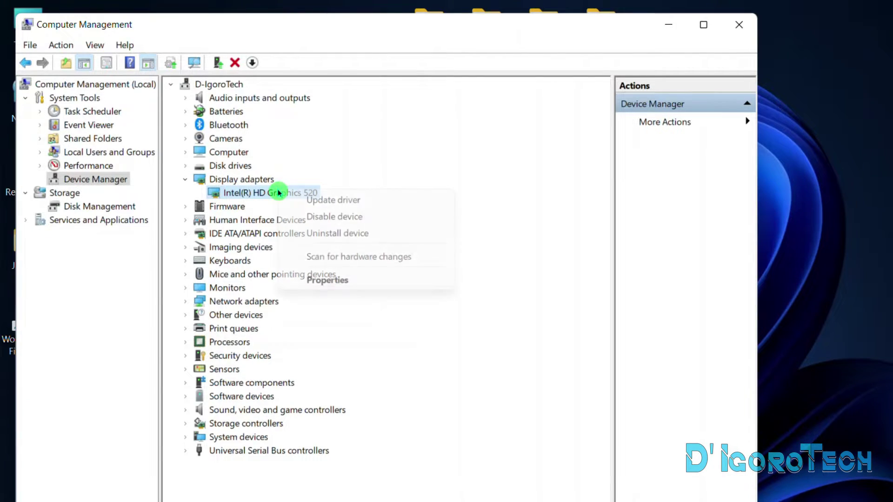
{"action": "left_click", "coordinate": [323, 202]}
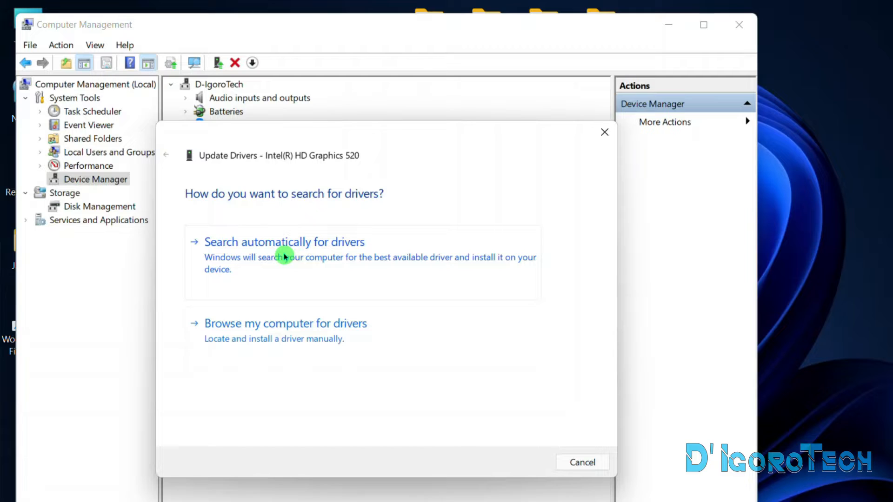
{"action": "left_click", "coordinate": [358, 264]}
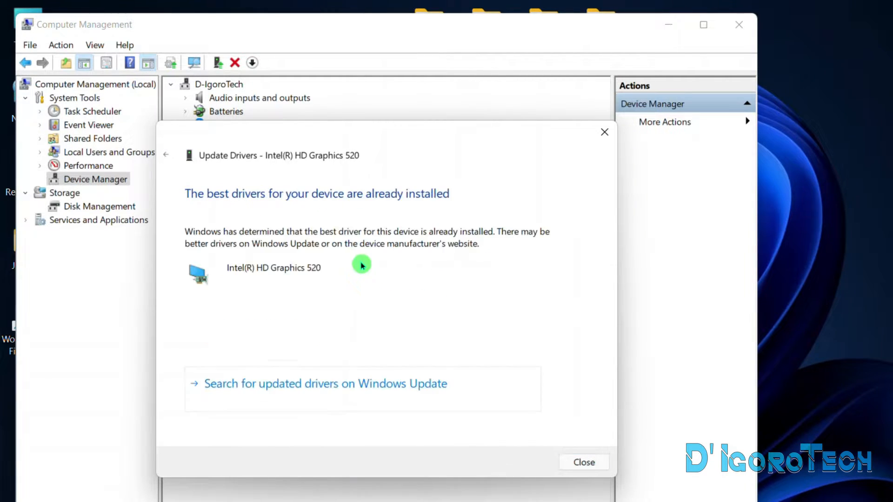
{"action": "left_click", "coordinate": [585, 463]}
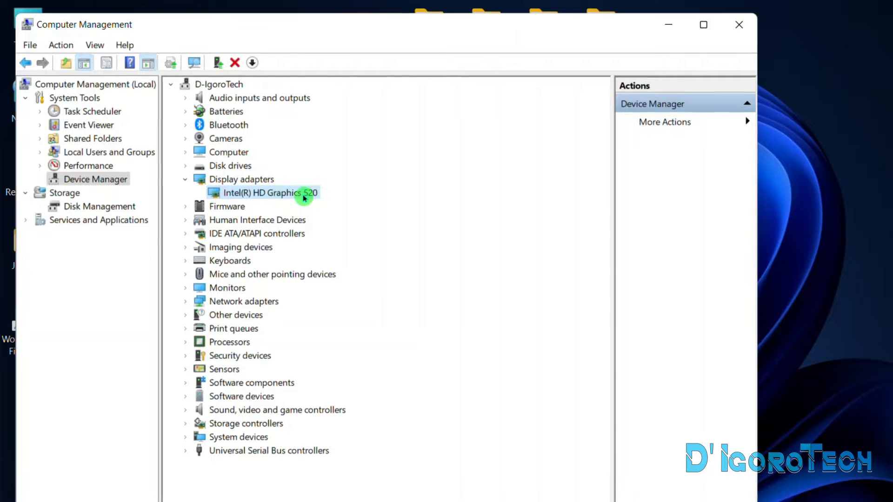
Step: Dismiss the adapter's actions without uninstalling it and close Computer Management
{"action": "right_click", "coordinate": [293, 193]}
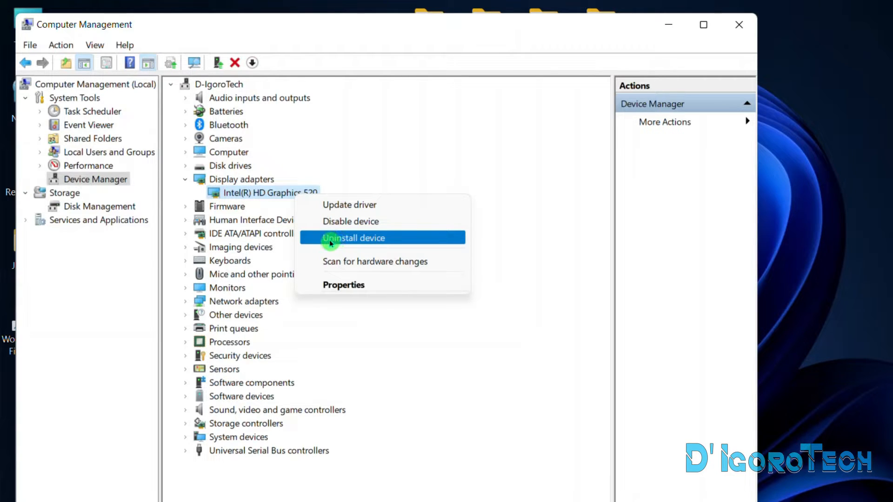
{"action": "left_click", "coordinate": [273, 194]}
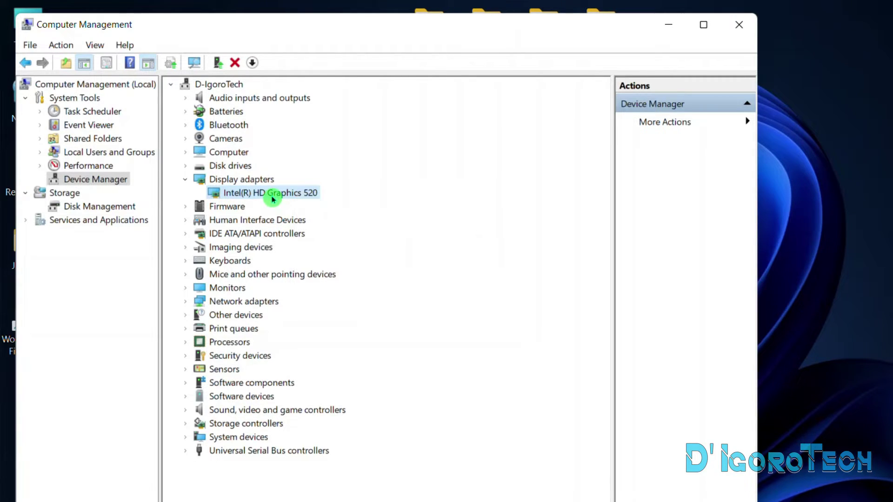
{"action": "left_click", "coordinate": [738, 26]}
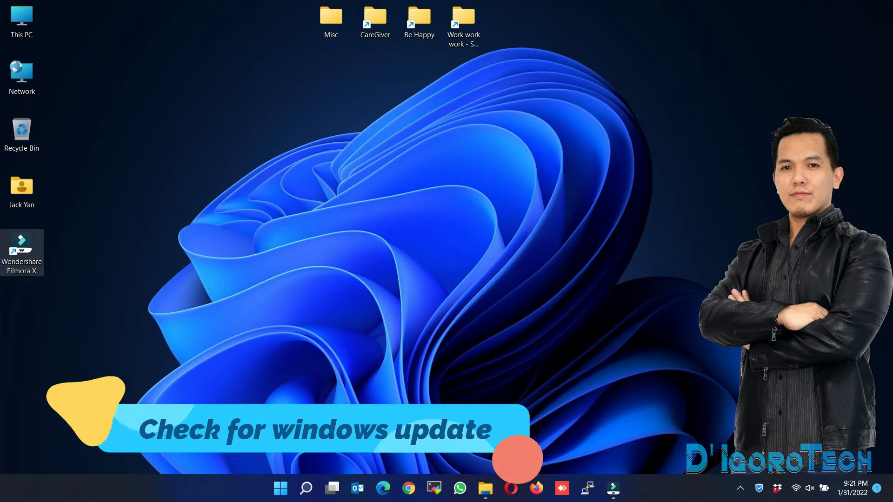
Step: Find Windows Update settings via taskbar search and check for available updates
{"action": "left_click", "coordinate": [306, 489]}
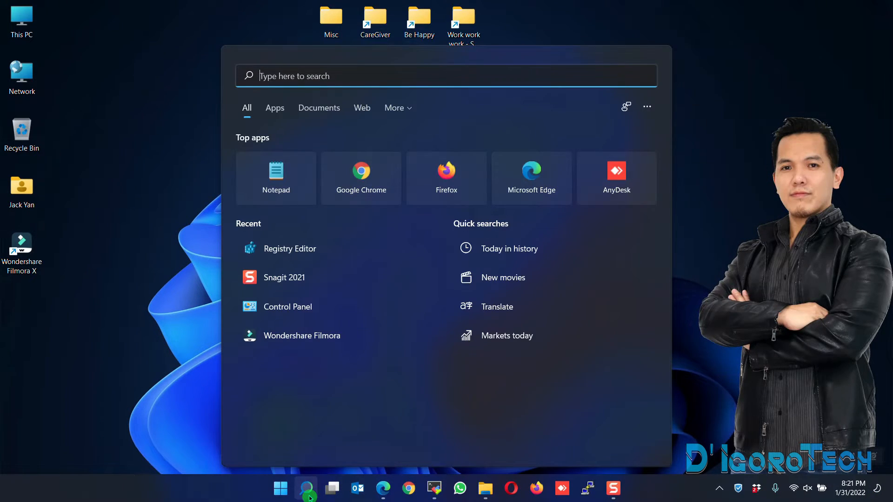
{"action": "type", "text": "windows update"}
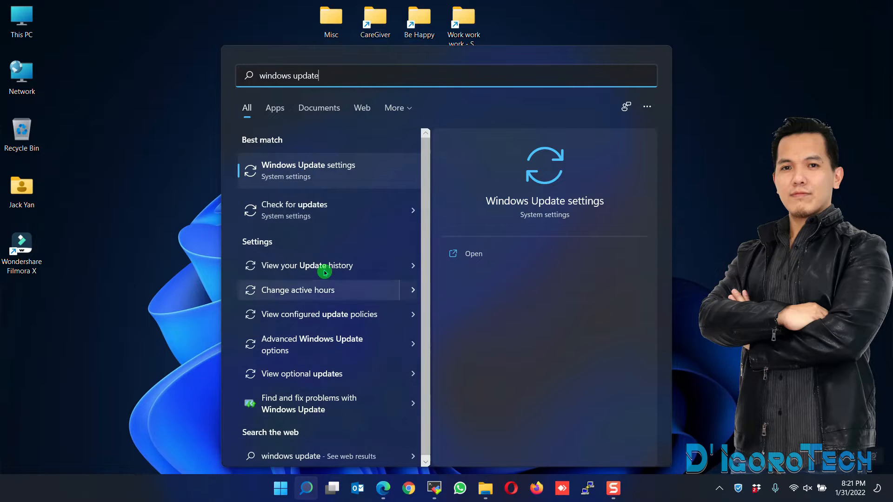
{"action": "left_click", "coordinate": [307, 173]}
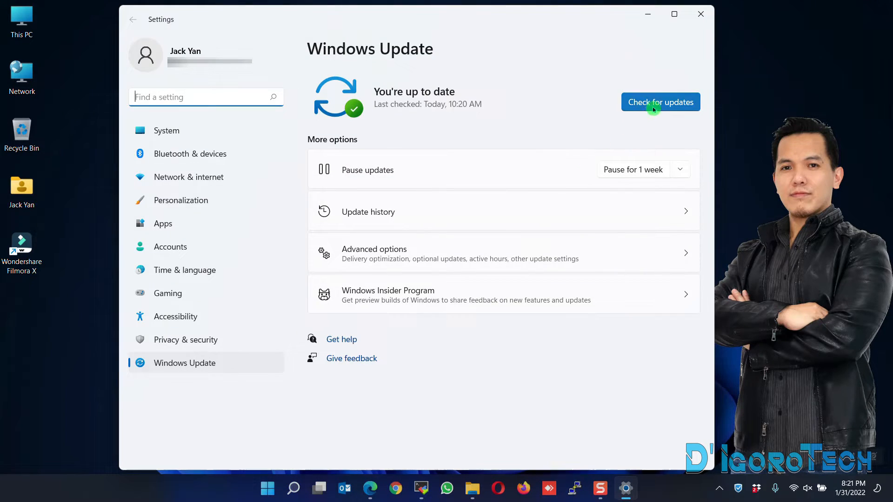
{"action": "left_click", "coordinate": [668, 107]}
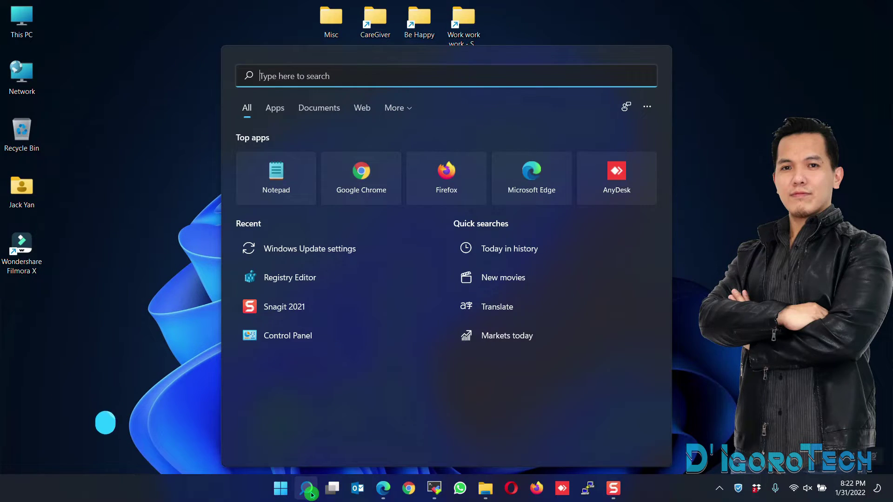
{"action": "type", "text": "disk"}
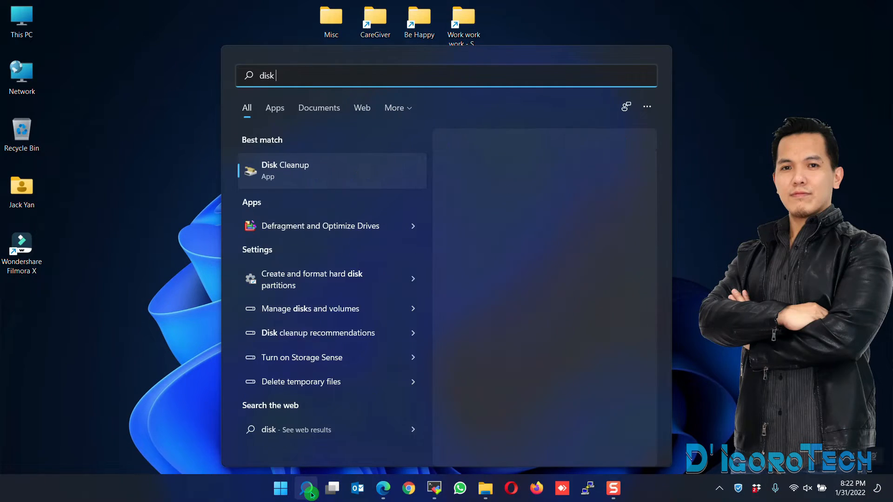
{"action": "type", "text": " clea"}
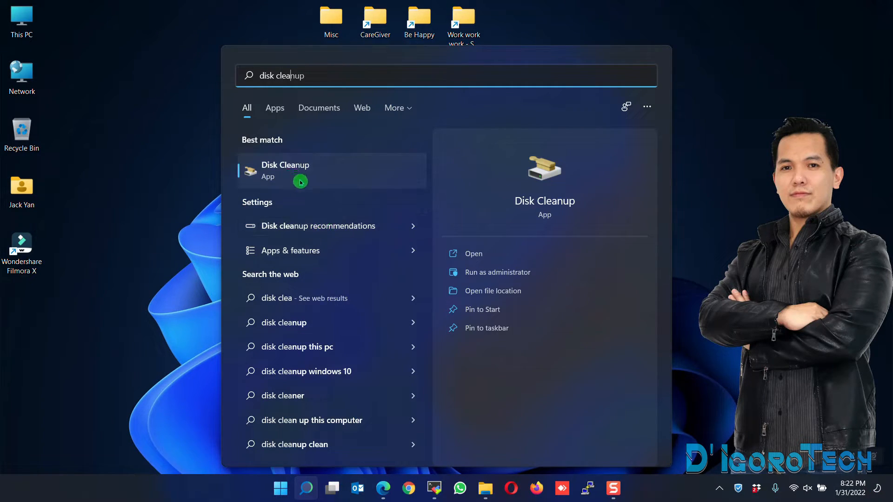
Step: Launch Disk Cleanup and confirm drive C: as the drive to clean
{"action": "left_click", "coordinate": [296, 180]}
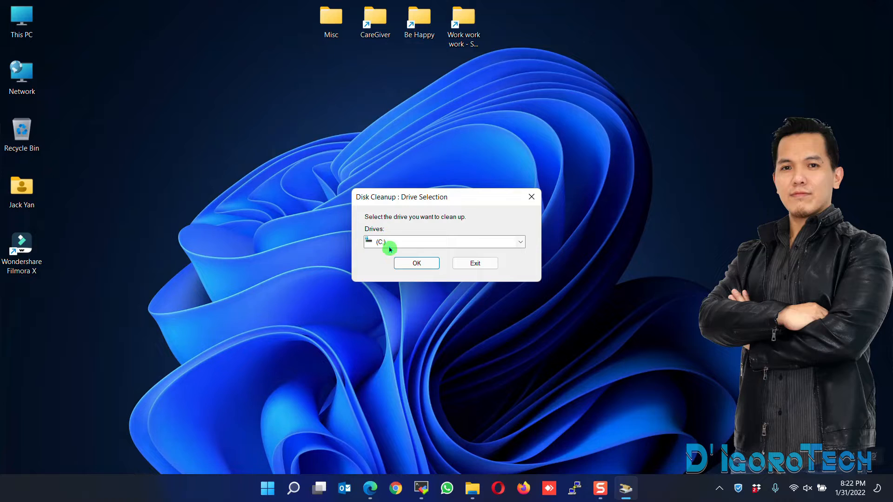
{"action": "left_click", "coordinate": [422, 265]}
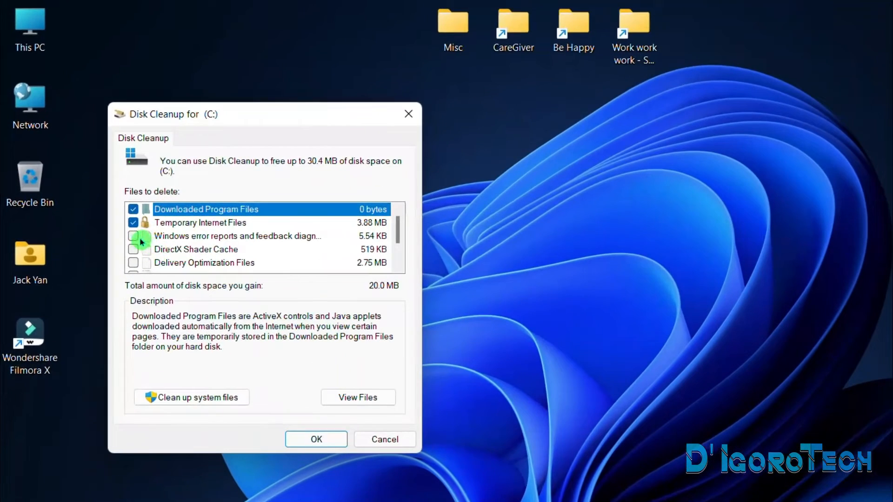
Step: Tick error reports, cached and temporary files, then permanently delete about 30.4 MB
{"action": "left_click", "coordinate": [133, 235]}
{"action": "left_click", "coordinate": [133, 250]}
{"action": "scroll", "coordinate": [137, 263], "scroll_direction": "down", "scroll_amount": 1}
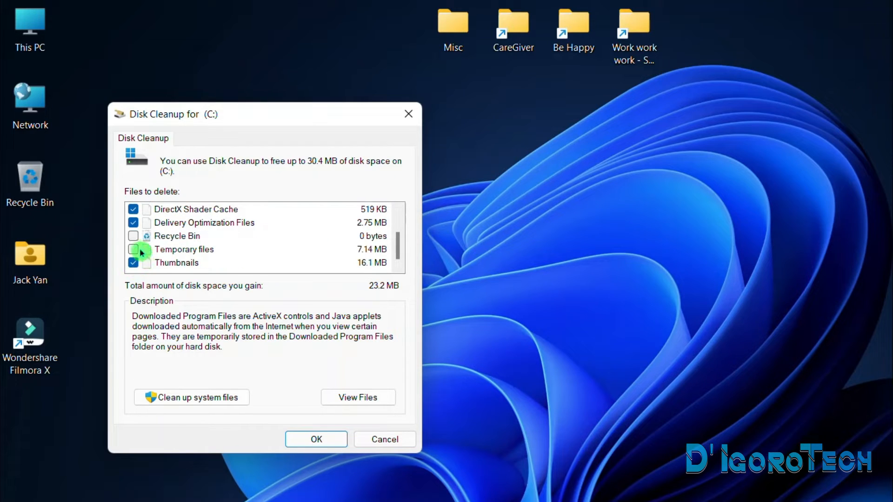
{"action": "left_click", "coordinate": [133, 250]}
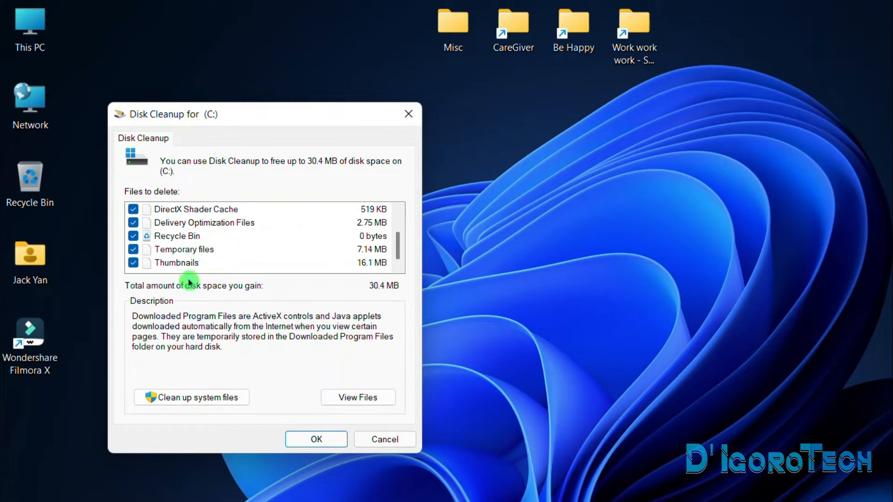
{"action": "left_click", "coordinate": [321, 438]}
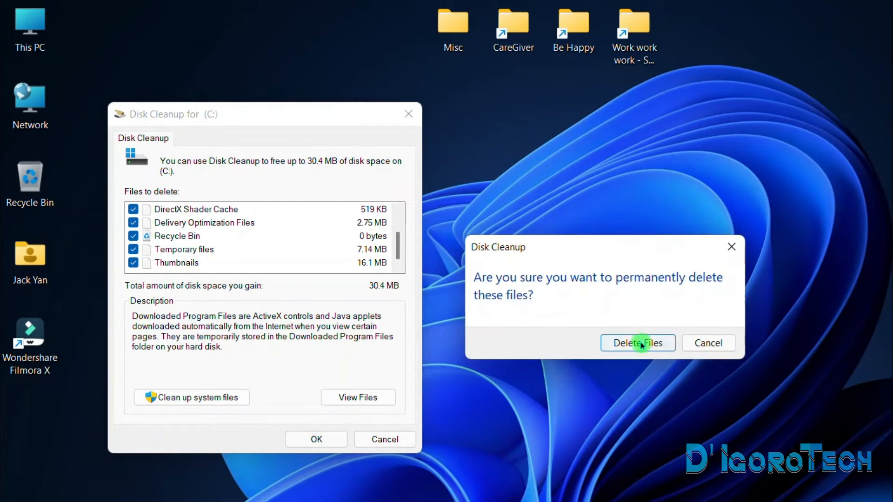
{"action": "left_click", "coordinate": [638, 342]}
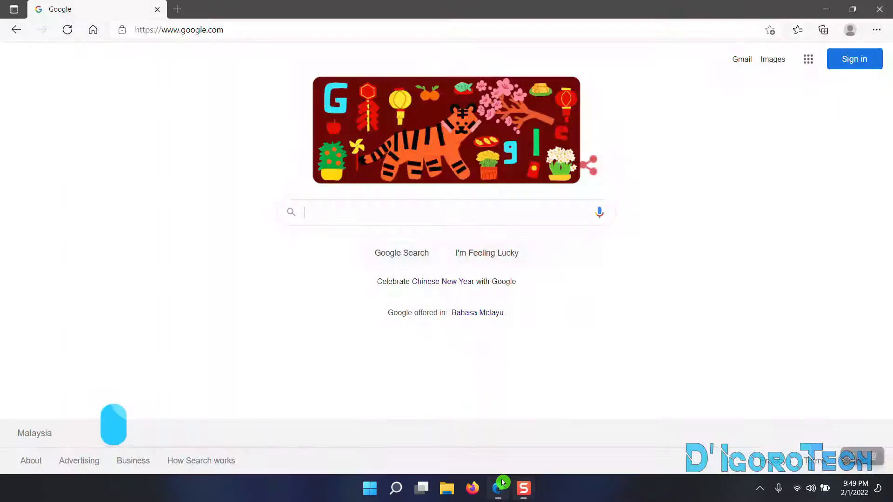
Step: Google 'driver booster download' and go to IObit's Driver Booster 9 Free page
{"action": "left_click", "coordinate": [370, 206]}
{"action": "type", "text": "drive"}
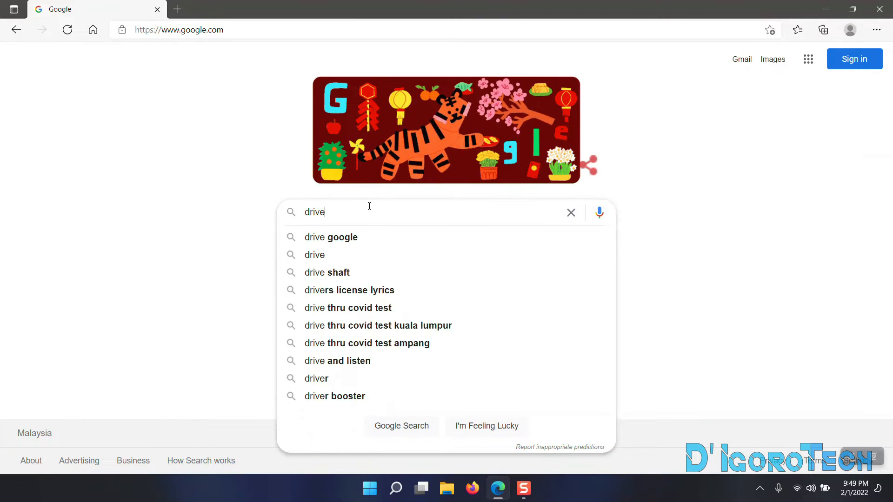
{"action": "type", "text": "r booster download"}
{"action": "key", "text": "Return"}
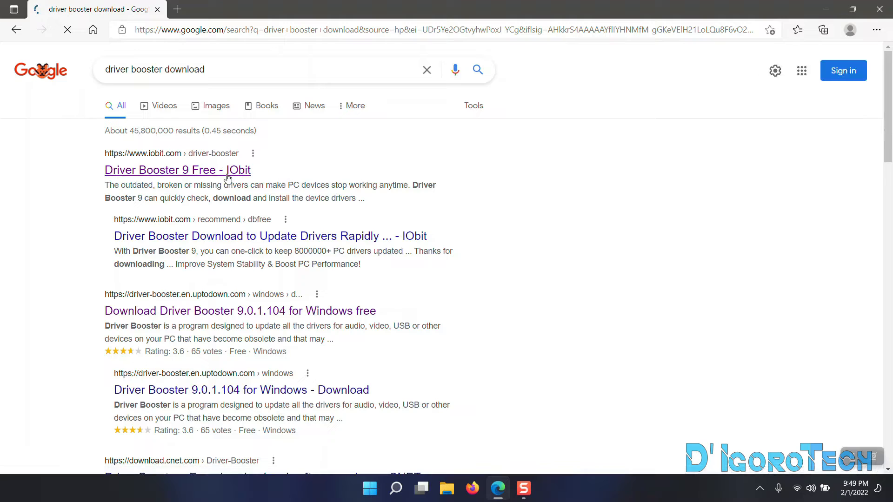
{"action": "left_click", "coordinate": [219, 170]}
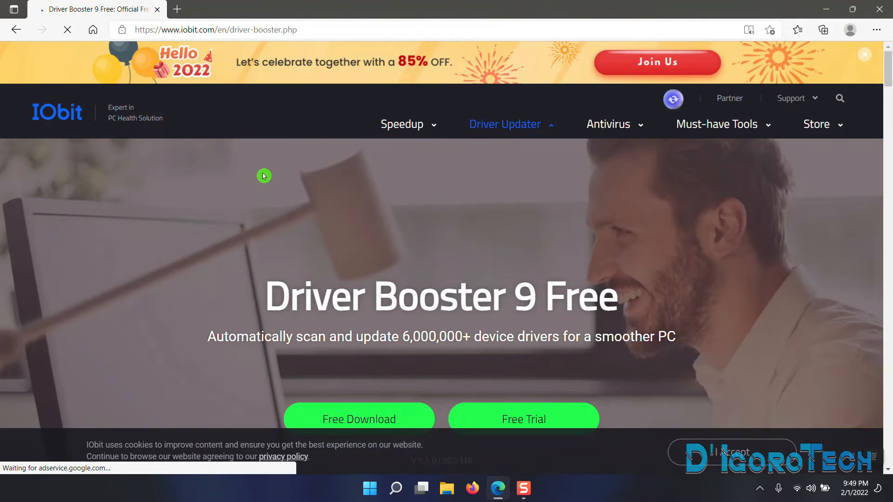
{"action": "scroll", "coordinate": [270, 174], "scroll_direction": "down", "scroll_amount": 2}
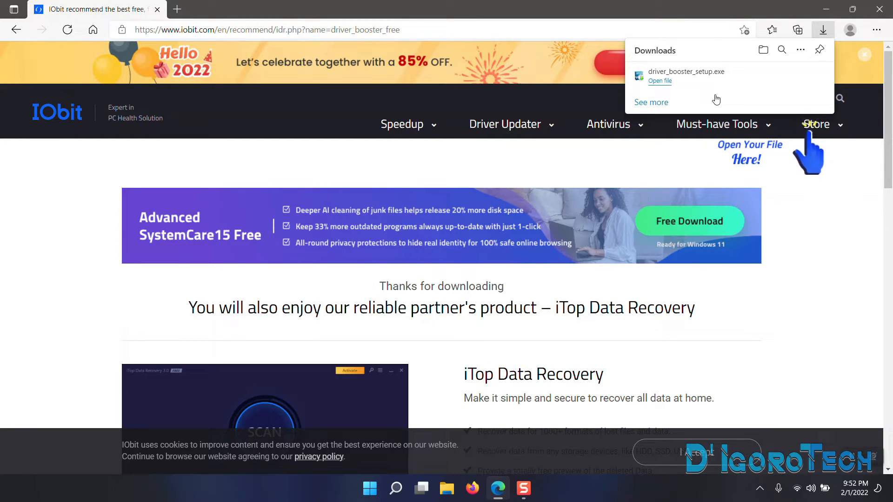
Step: Run driver_booster_setup.exe from Downloads and start installing Driver Booster
{"action": "left_click", "coordinate": [782, 76]}
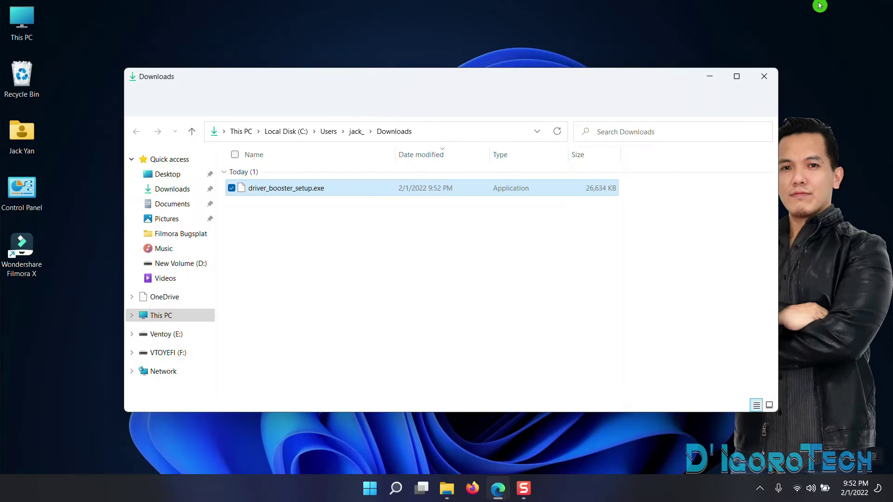
{"action": "left_click", "coordinate": [349, 230]}
{"action": "double_click", "coordinate": [329, 198]}
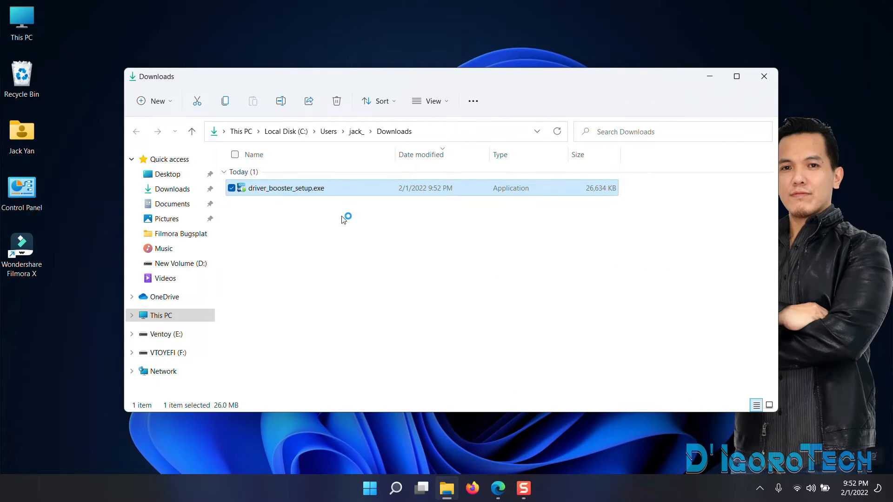
{"action": "left_click", "coordinate": [765, 76]}
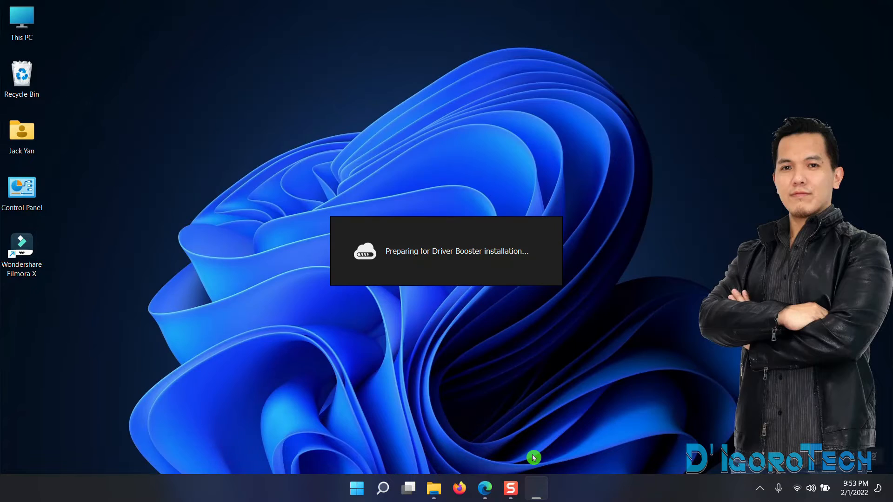
{"action": "left_click", "coordinate": [444, 335]}
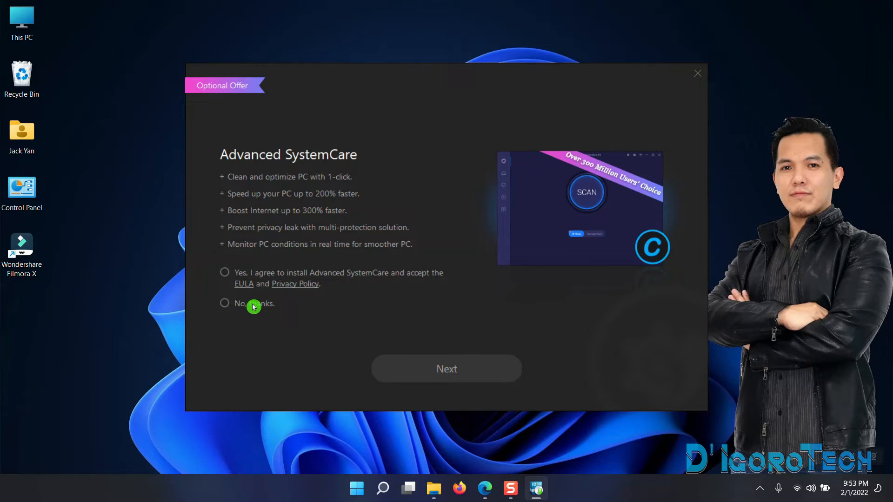
Step: Decline the Advanced SystemCare offer and newsletter, finish installing, then Scan Now
{"action": "left_click", "coordinate": [253, 306]}
{"action": "left_click", "coordinate": [447, 368]}
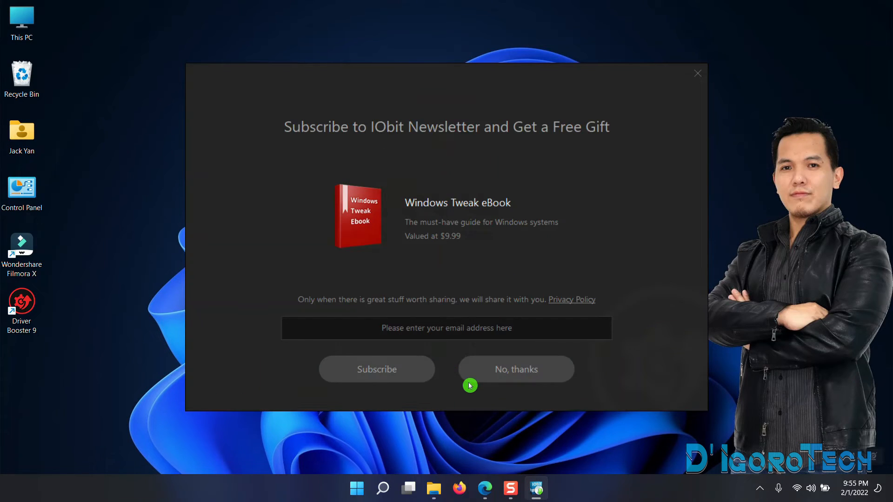
{"action": "left_click", "coordinate": [521, 375]}
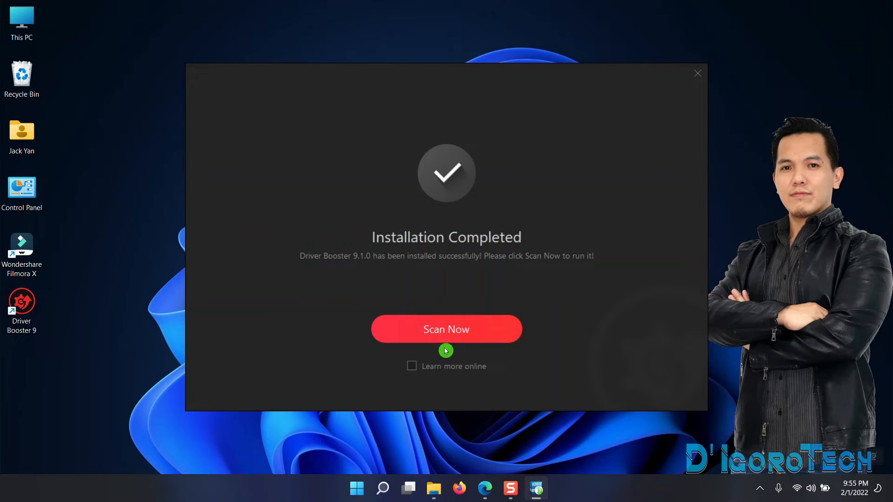
{"action": "left_click", "coordinate": [456, 329]}
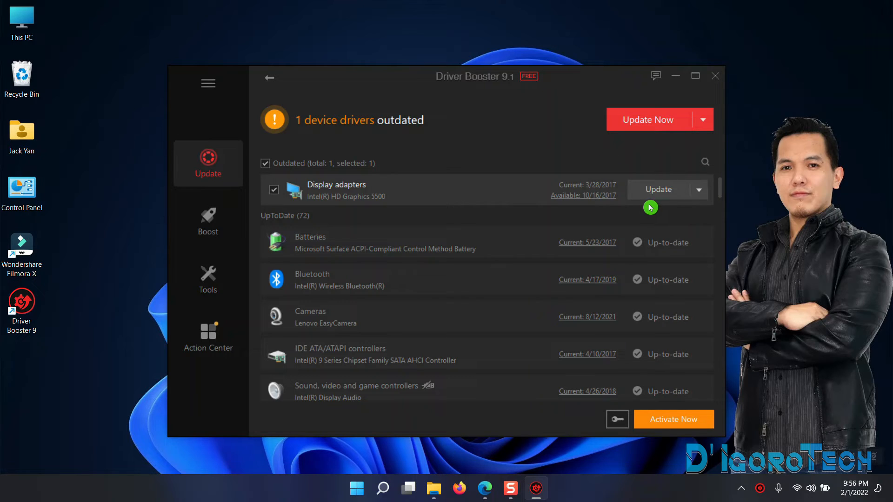
{"action": "scroll", "coordinate": [650, 207], "scroll_direction": "down", "scroll_amount": 5}
{"action": "scroll", "coordinate": [652, 210], "scroll_direction": "down", "scroll_amount": 3}
{"action": "scroll", "coordinate": [654, 213], "scroll_direction": "up", "scroll_amount": 2}
{"action": "scroll", "coordinate": [655, 216], "scroll_direction": "up", "scroll_amount": 5}
{"action": "scroll", "coordinate": [655, 213], "scroll_direction": "up", "scroll_amount": 3}
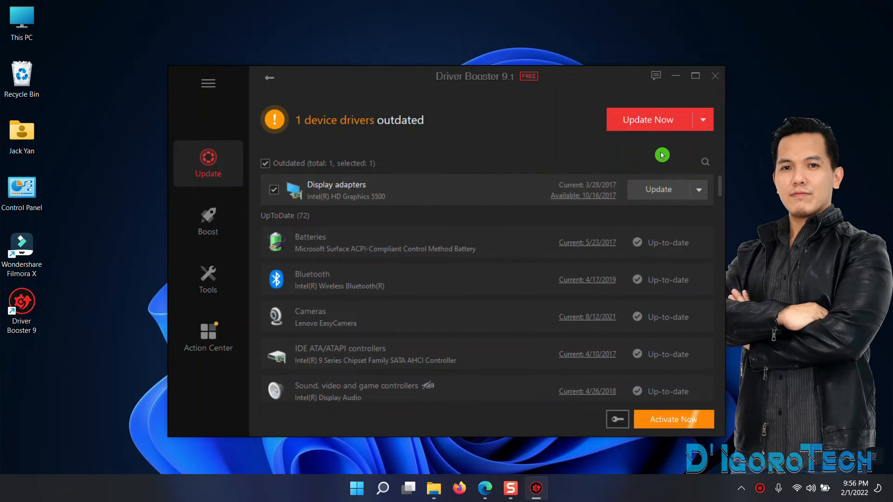
Step: Update the outdated Intel HD Graphics 5500 driver so all 73 drivers are up to date
{"action": "left_click", "coordinate": [648, 120]}
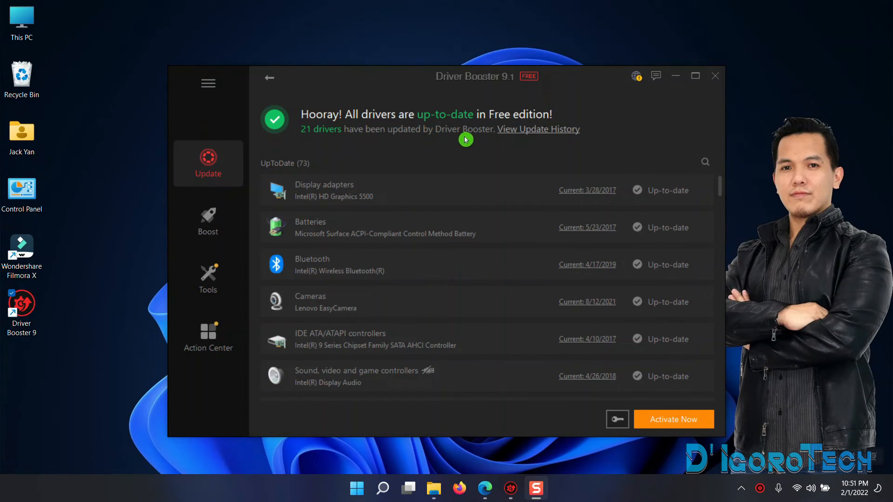
{"action": "scroll", "coordinate": [669, 200], "scroll_direction": "down", "scroll_amount": 5}
{"action": "scroll", "coordinate": [681, 251], "scroll_direction": "down", "scroll_amount": 2}
{"action": "scroll", "coordinate": [682, 260], "scroll_direction": "down", "scroll_amount": 3}
{"action": "scroll", "coordinate": [681, 279], "scroll_direction": "down", "scroll_amount": 3}
{"action": "scroll", "coordinate": [683, 300], "scroll_direction": "down", "scroll_amount": 3}
{"action": "scroll", "coordinate": [683, 310], "scroll_direction": "down", "scroll_amount": 3}
{"action": "scroll", "coordinate": [683, 310], "scroll_direction": "down", "scroll_amount": 3}
{"action": "scroll", "coordinate": [675, 267], "scroll_direction": "up", "scroll_amount": 5}
{"action": "scroll", "coordinate": [681, 237], "scroll_direction": "up", "scroll_amount": 5}
{"action": "left_click", "coordinate": [715, 76]}
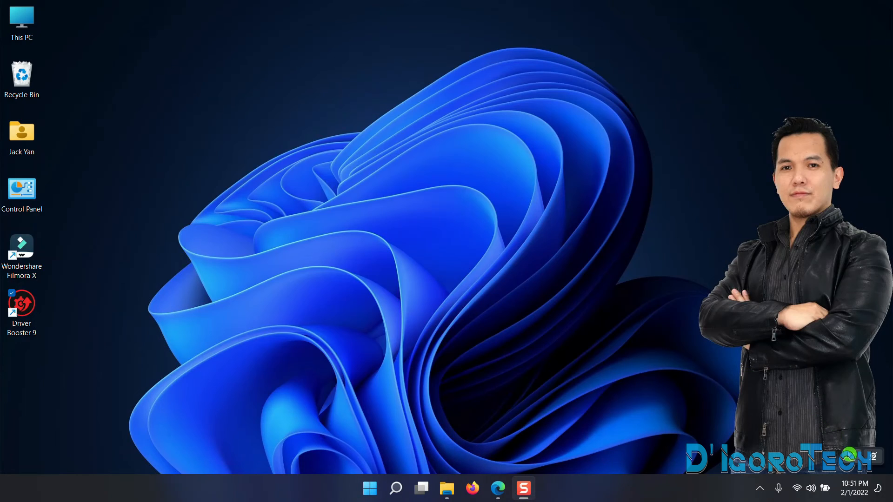